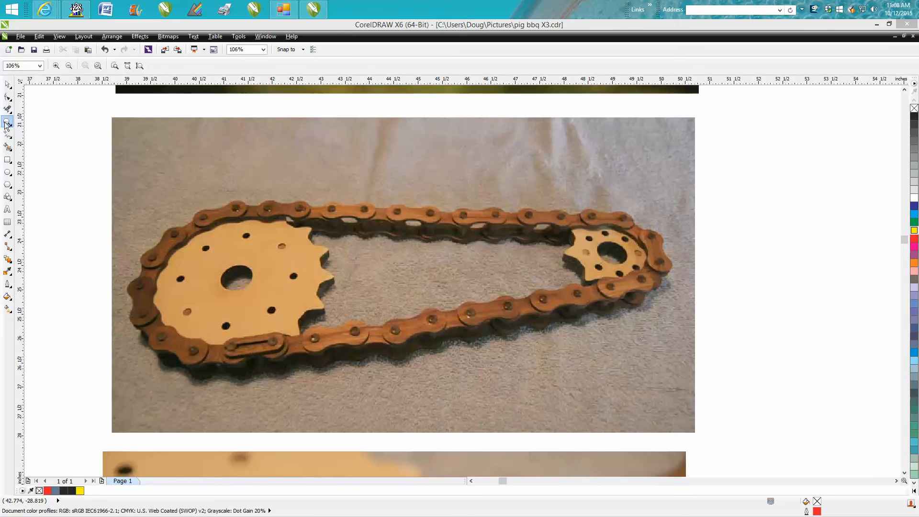
Step: Examine the chain layout across the page, including the two-pitch section marked by the yellow rectangle
scroll(75, 144, down, 2)
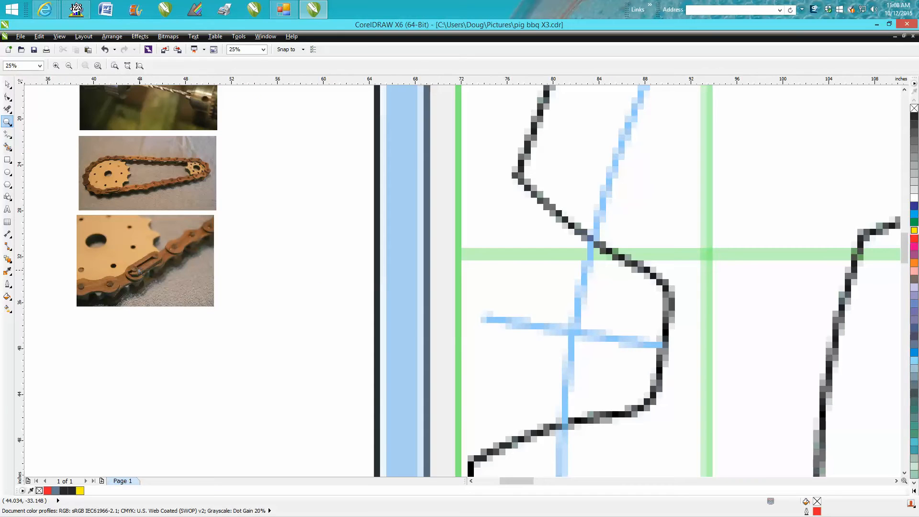
scroll(195, 248, down, 2)
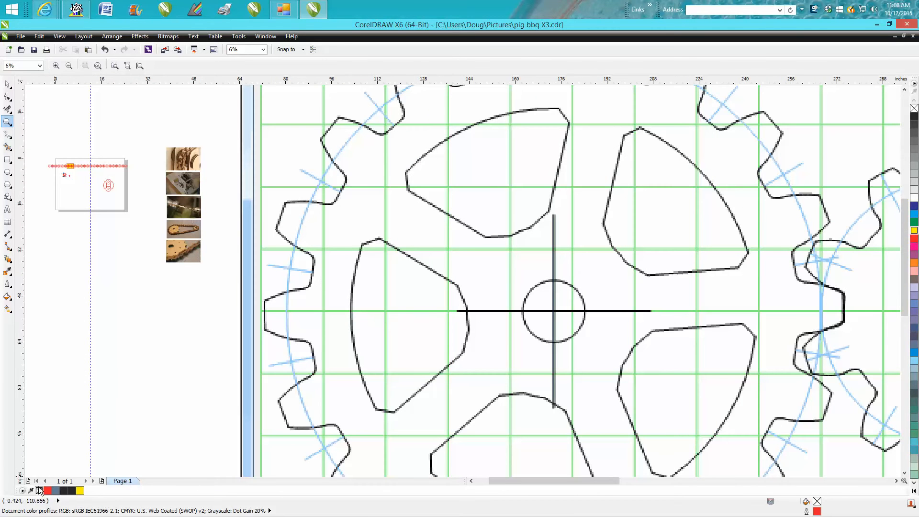
click(473, 481)
click(473, 481)
click(473, 481)
click(8, 122)
drag(298, 145, 405, 214)
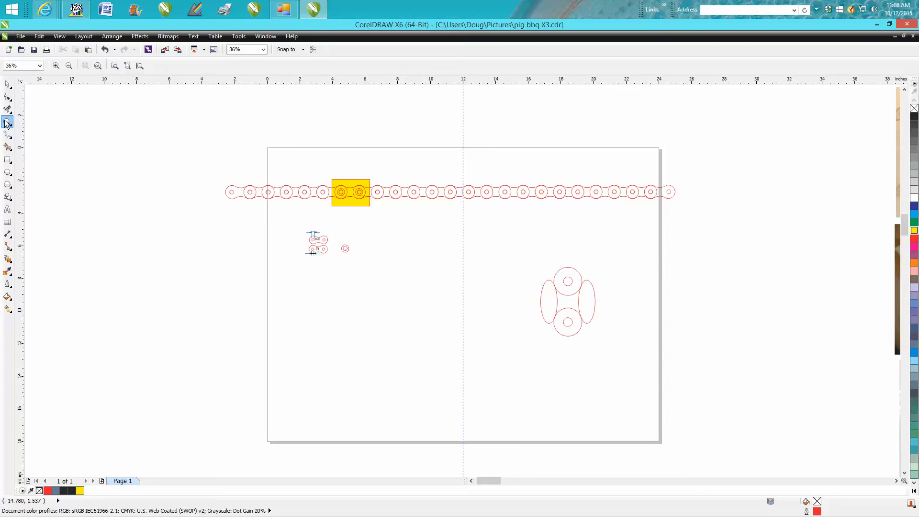
drag(328, 174, 411, 231)
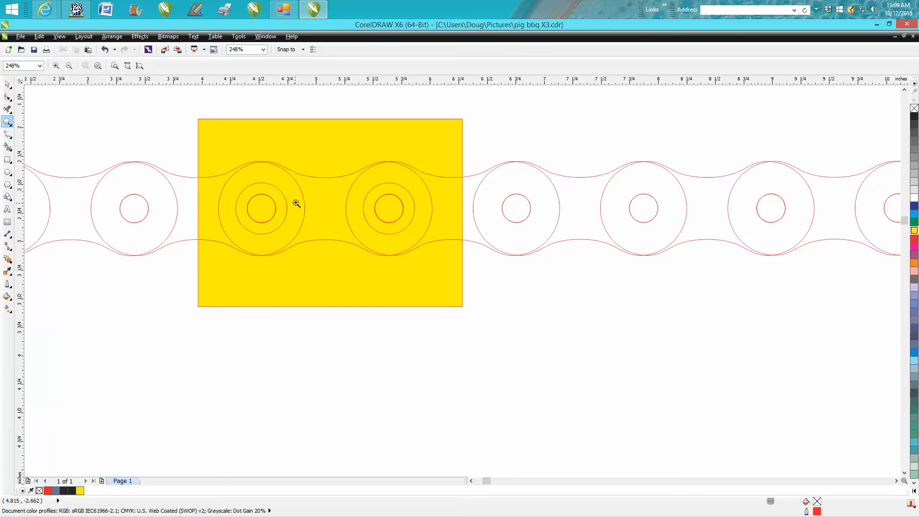
right_click(392, 223)
right_click(392, 223)
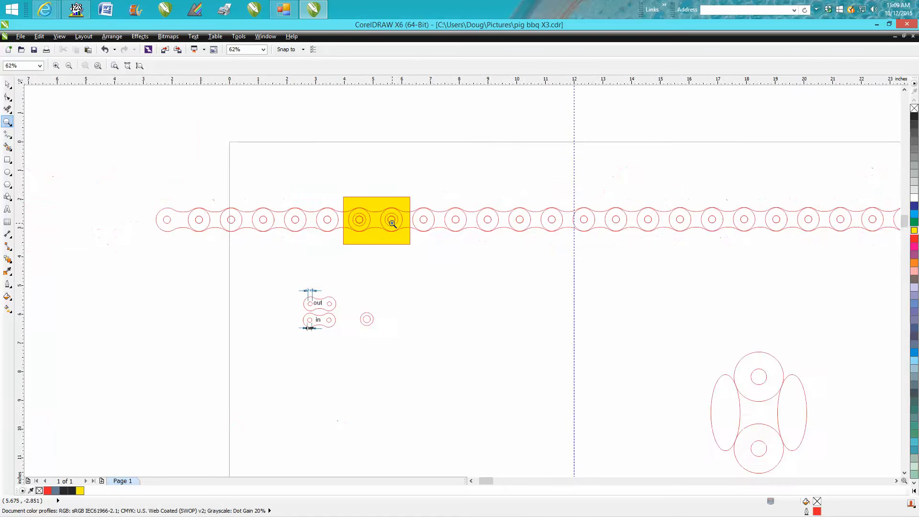
right_click(392, 223)
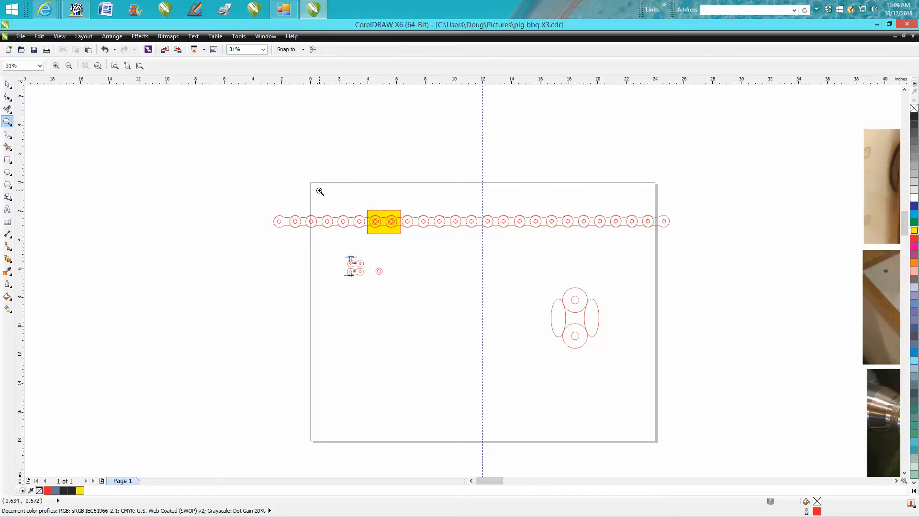
Step: Move the grouped roller circles closer to the out and in links, centred at about X 4.565", Y -5.821"
click(7, 84)
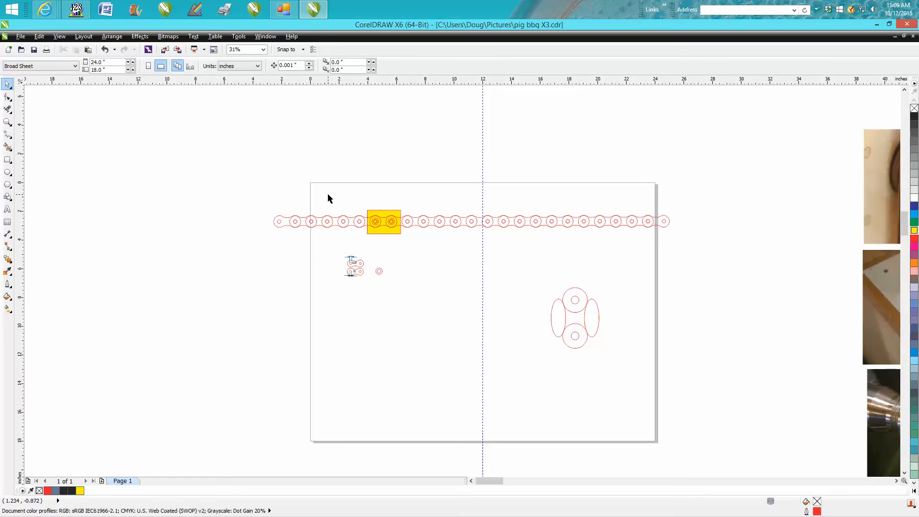
click(8, 122)
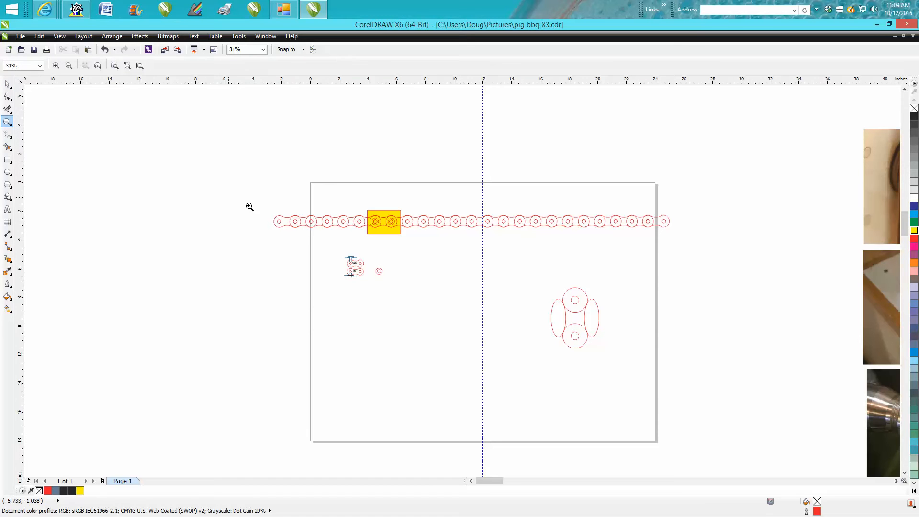
drag(334, 255, 386, 287)
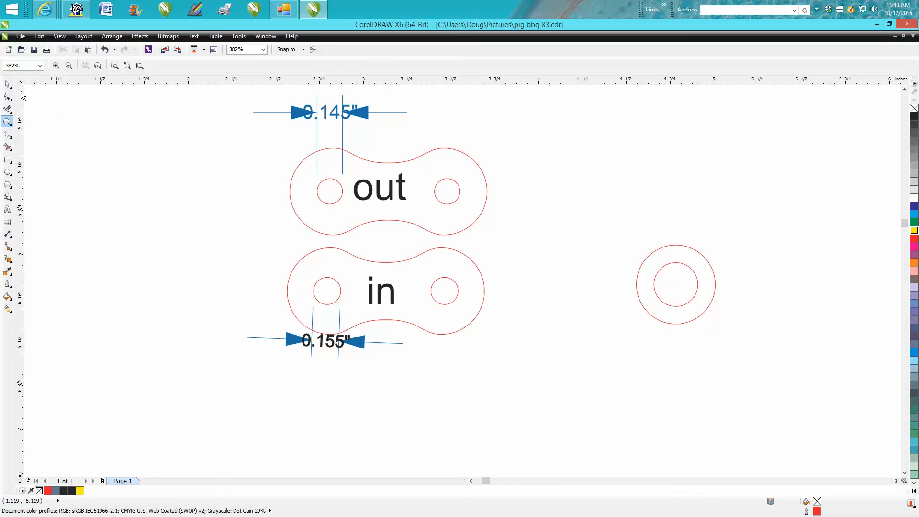
click(7, 86)
click(656, 283)
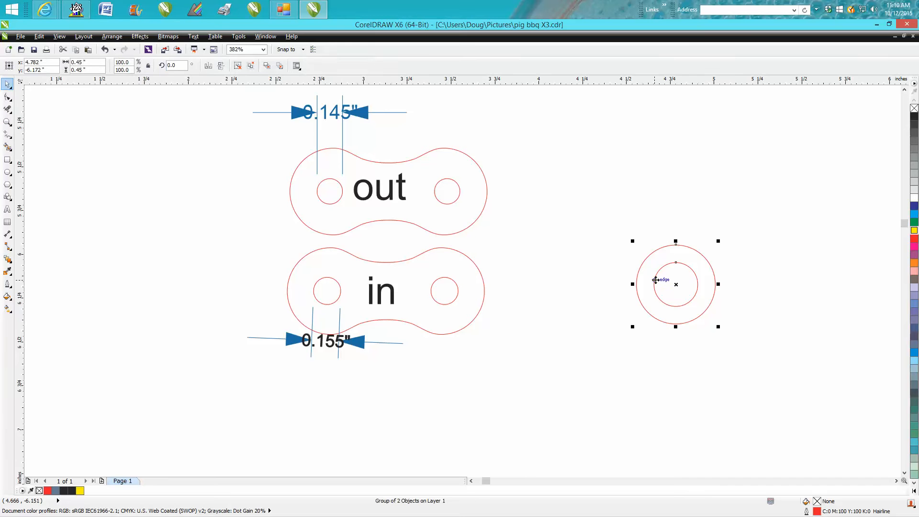
drag(676, 286, 637, 223)
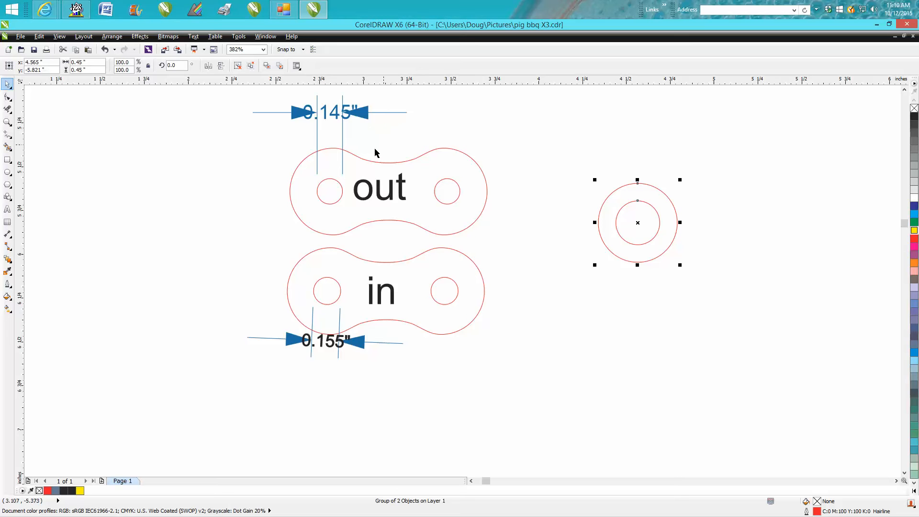
Step: Examine the dimensioned pin holes of the out and in link plates up close
scroll(388, 286, down, 5)
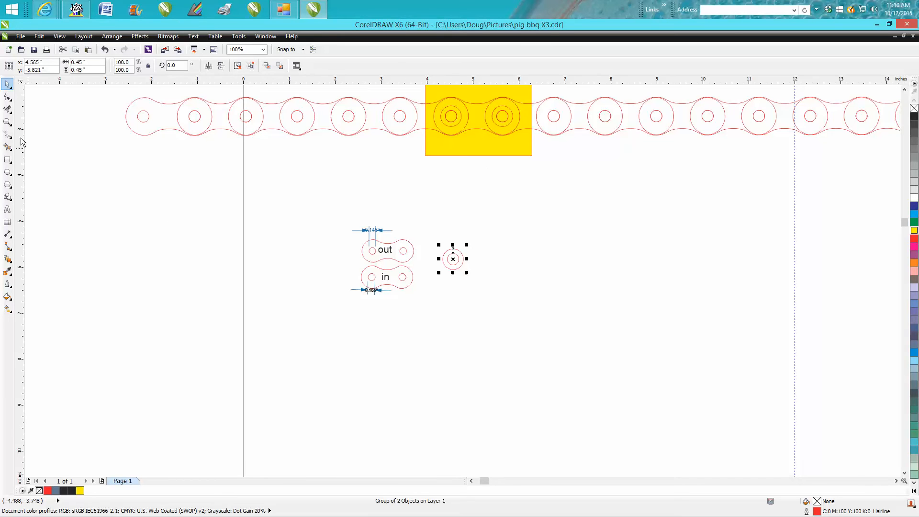
click(7, 122)
drag(333, 220, 458, 300)
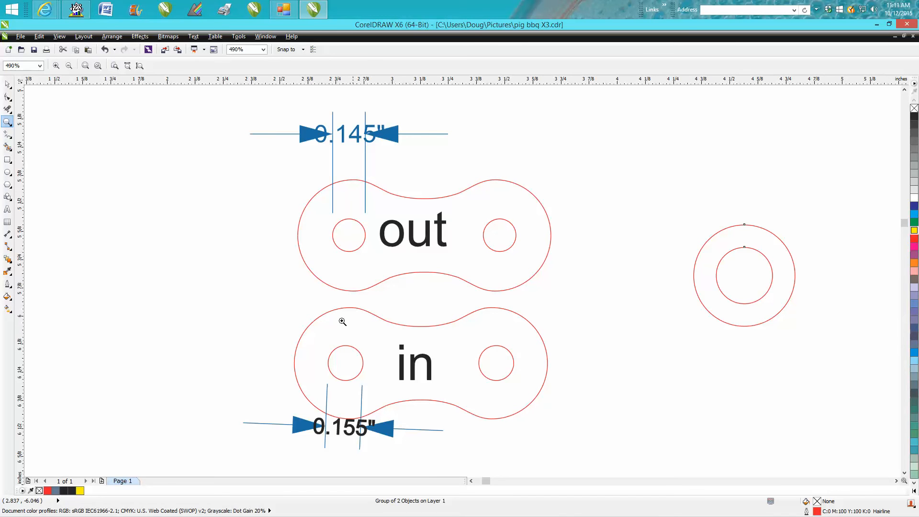
scroll(361, 329, down, 4)
scroll(443, 416, down, 4)
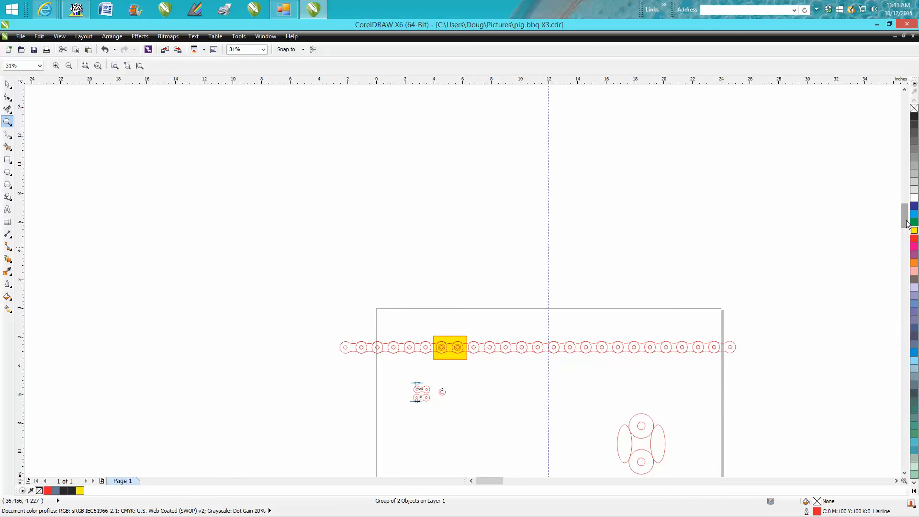
Step: Examine the photo of the wooden chain on its two sprockets and the close-up photo of the chain's pins and rollers
drag(903, 218, 903, 238)
drag(495, 482, 523, 481)
scroll(539, 404, down, 2)
drag(222, 342, 328, 384)
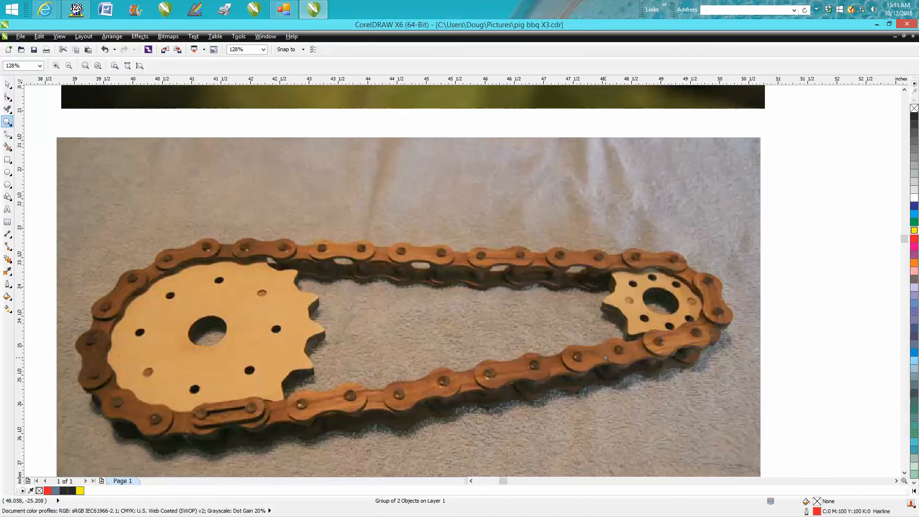
scroll(604, 359, down, 2)
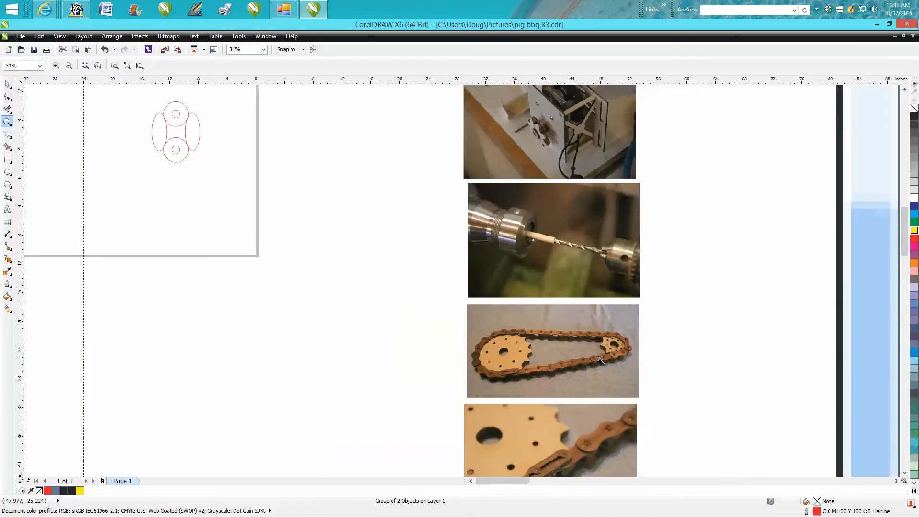
scroll(600, 360, down, 1)
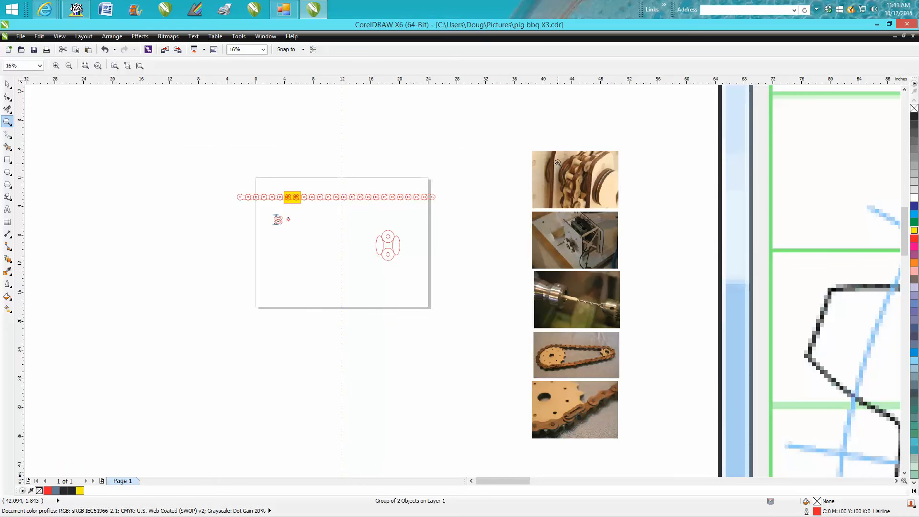
drag(557, 165, 593, 191)
scroll(576, 242, down, 1)
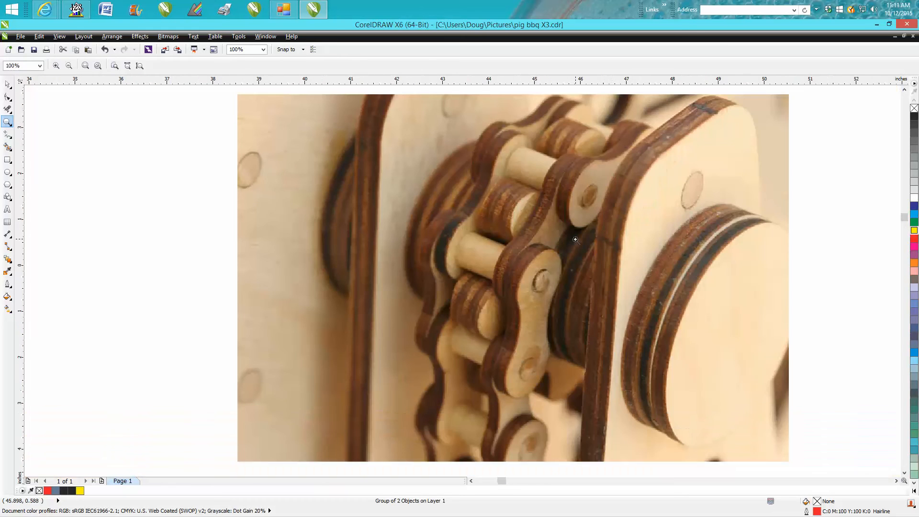
scroll(579, 246, down, 1)
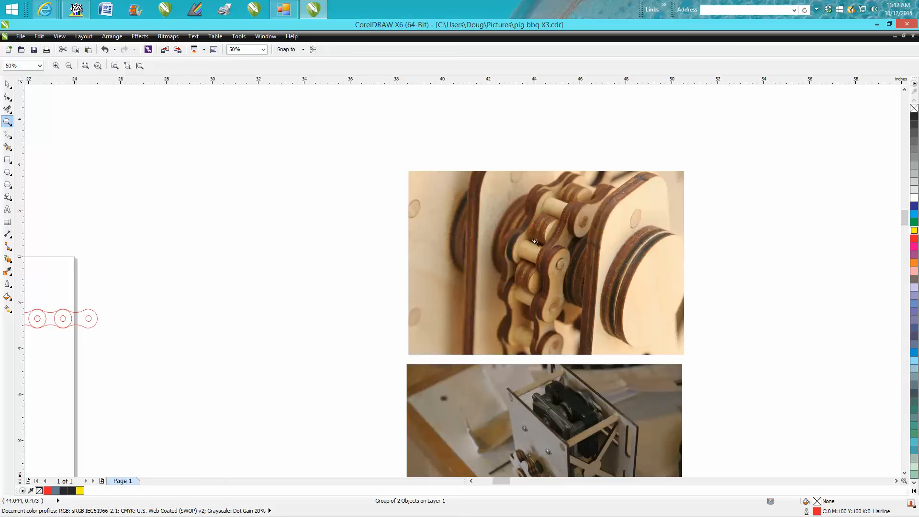
right_click(534, 250)
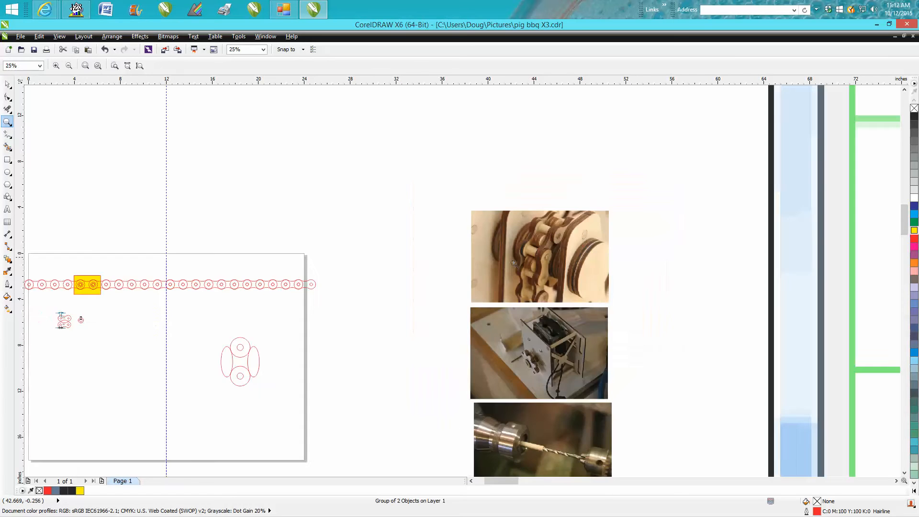
right_click(513, 263)
Step: Review the link plates, then examine the workbench photo of the clamped cutting jig and the micromark.com photo of dowels being sawn
drag(280, 283, 309, 301)
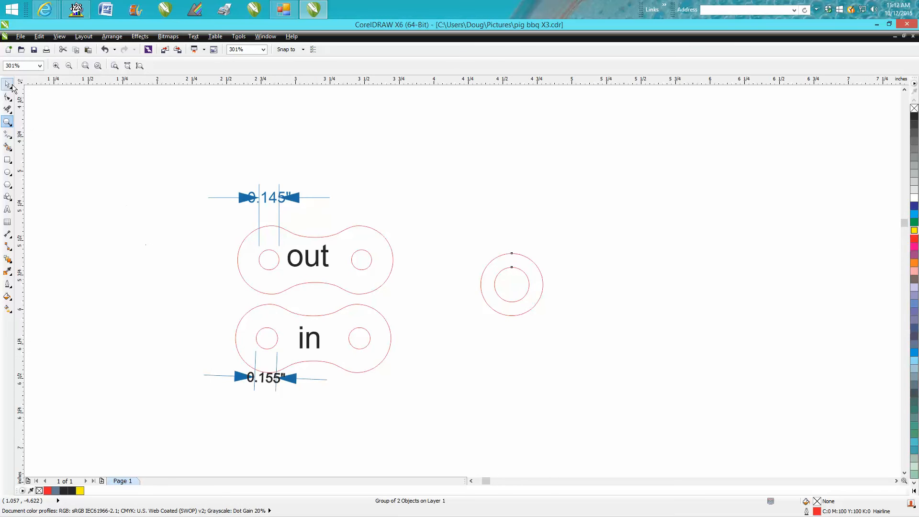
scroll(249, 220, down, 6)
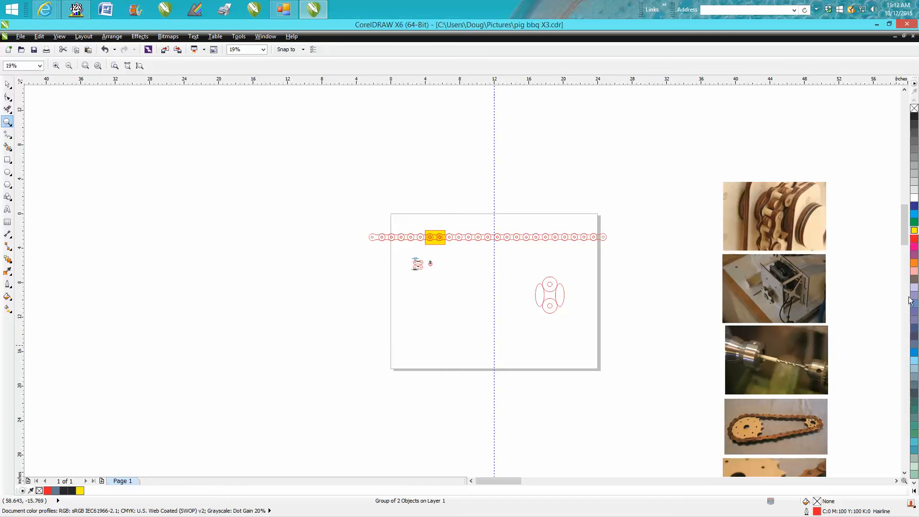
scroll(906, 251, down, 1)
scroll(906, 253, down, 3)
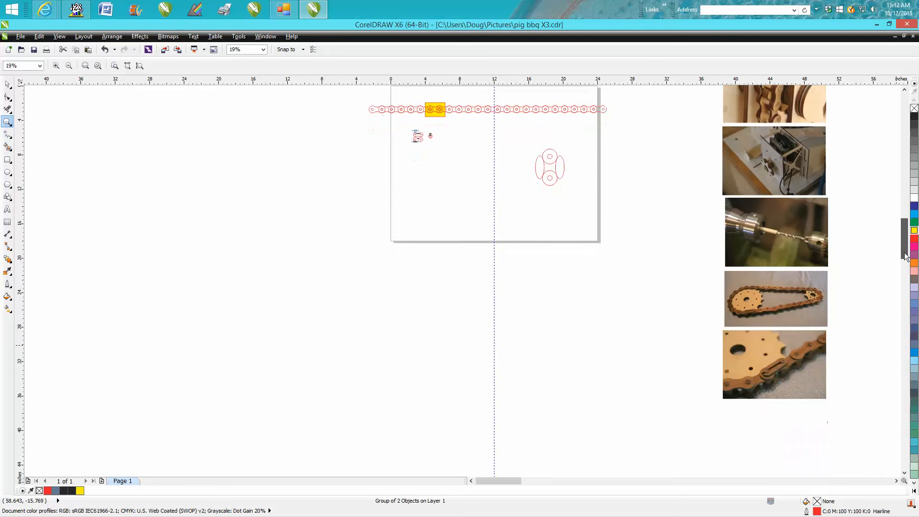
scroll(905, 256, up, 4)
scroll(882, 343, down, 3)
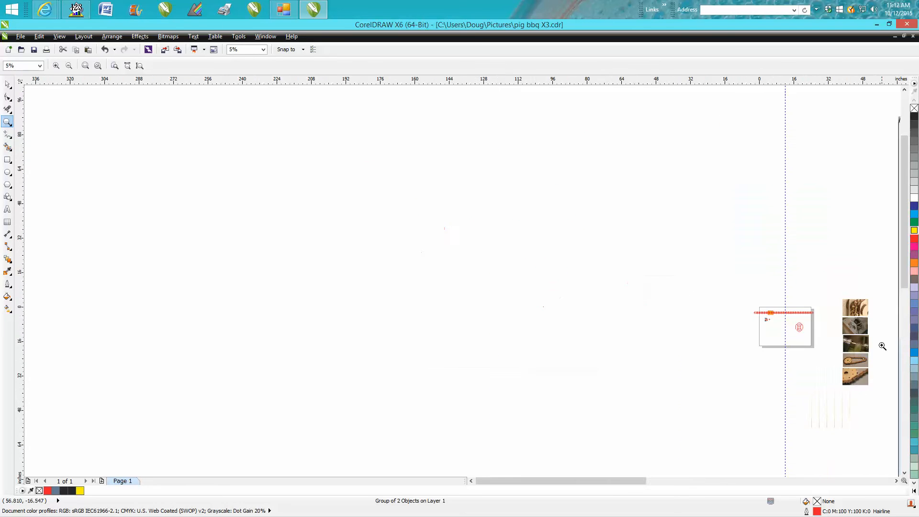
scroll(641, 481, right, 3)
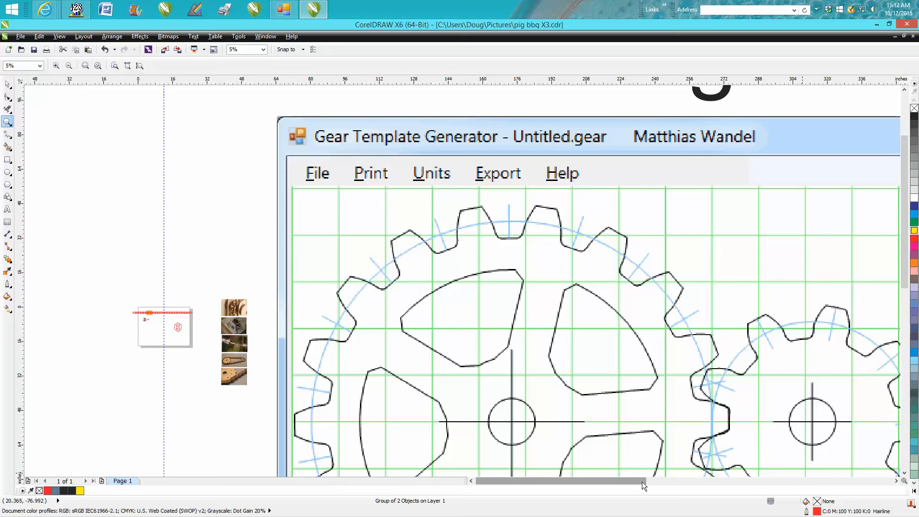
drag(642, 481, 851, 456)
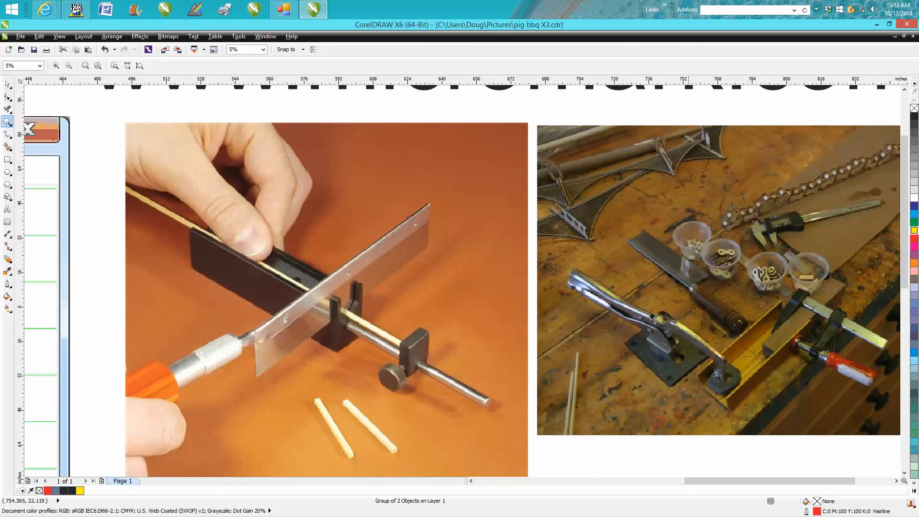
drag(576, 174, 850, 380)
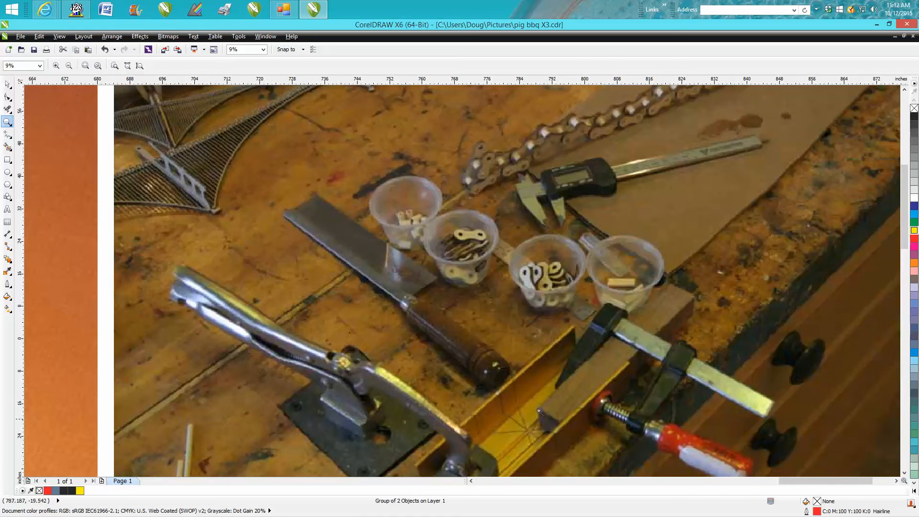
drag(904, 230, 904, 240)
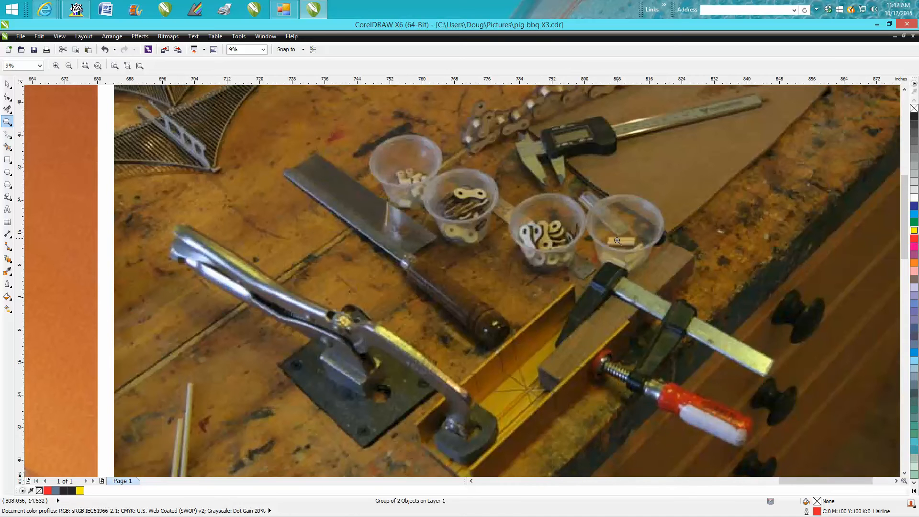
scroll(619, 234, down, 3)
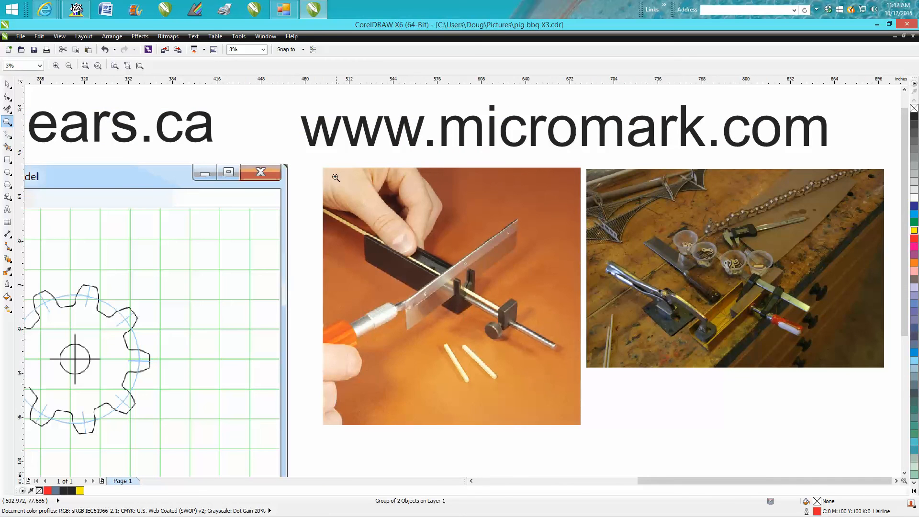
drag(328, 170, 568, 425)
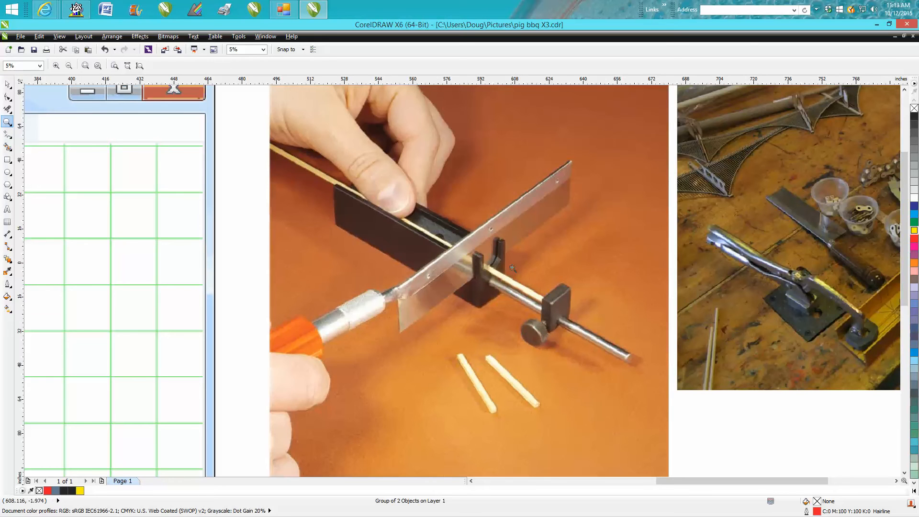
scroll(493, 266, down, 2)
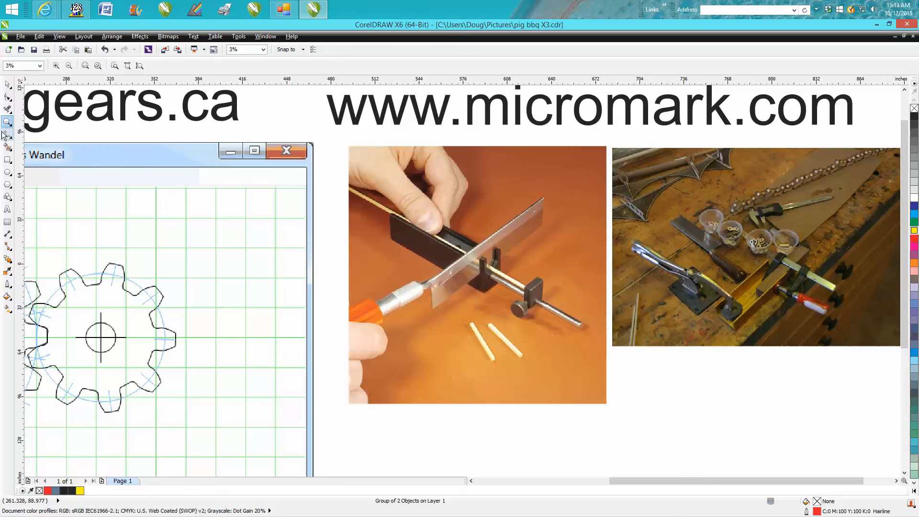
Step: Examine the out and in link plates with the roller, and the photo of a dowel being drilled on the lathe
click(471, 481)
drag(628, 259, 670, 303)
drag(308, 186, 360, 230)
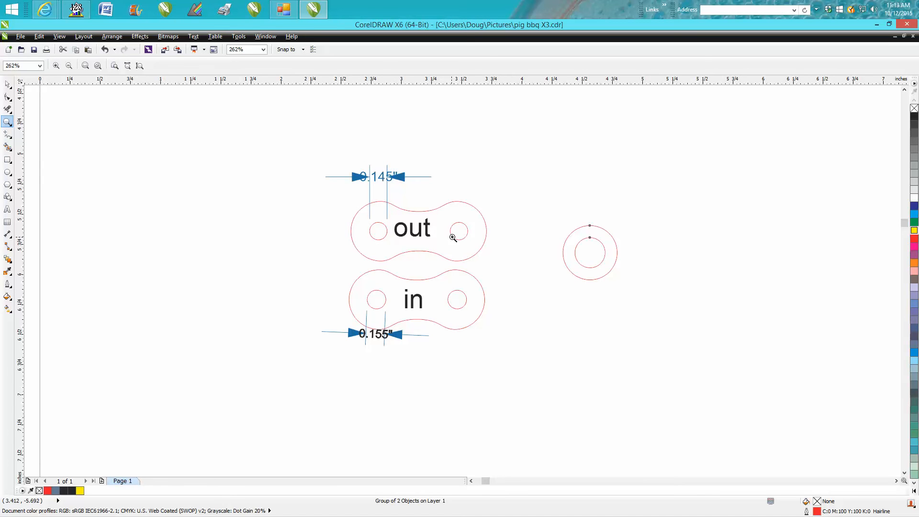
scroll(209, 219, down, 6)
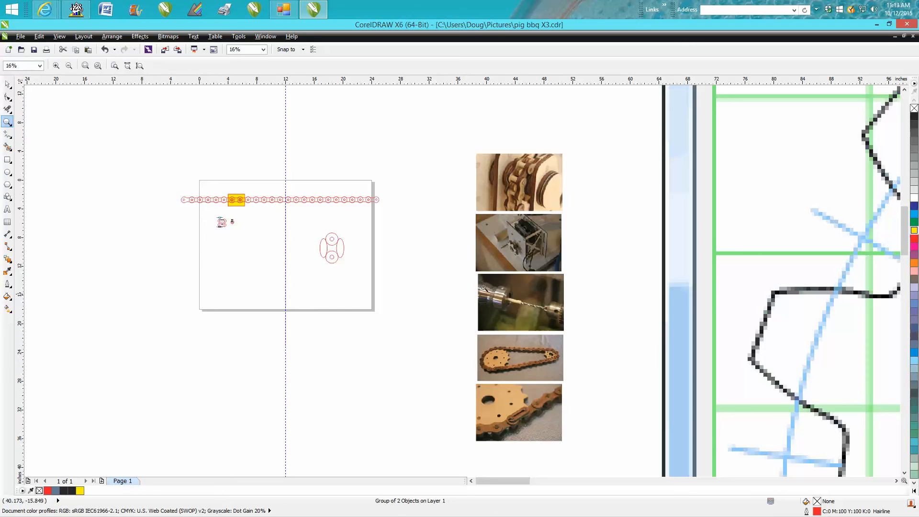
drag(477, 276, 571, 335)
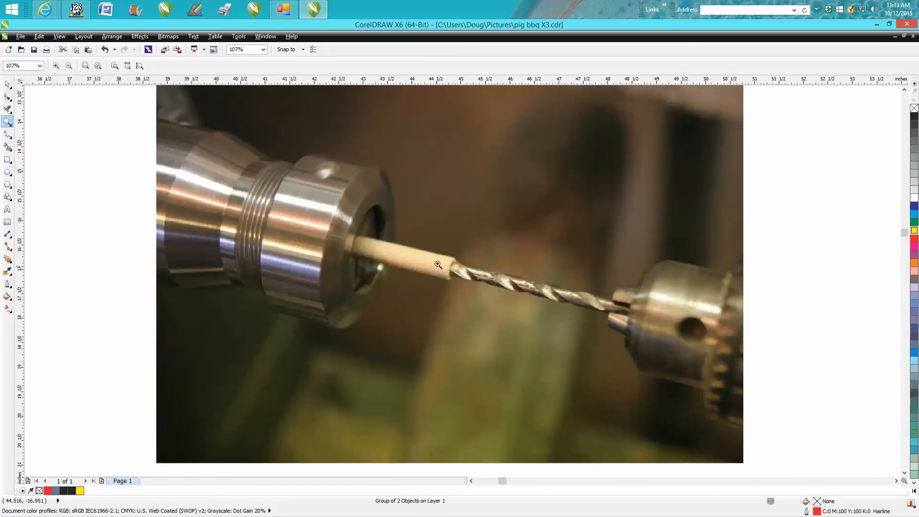
scroll(435, 268, down, 5)
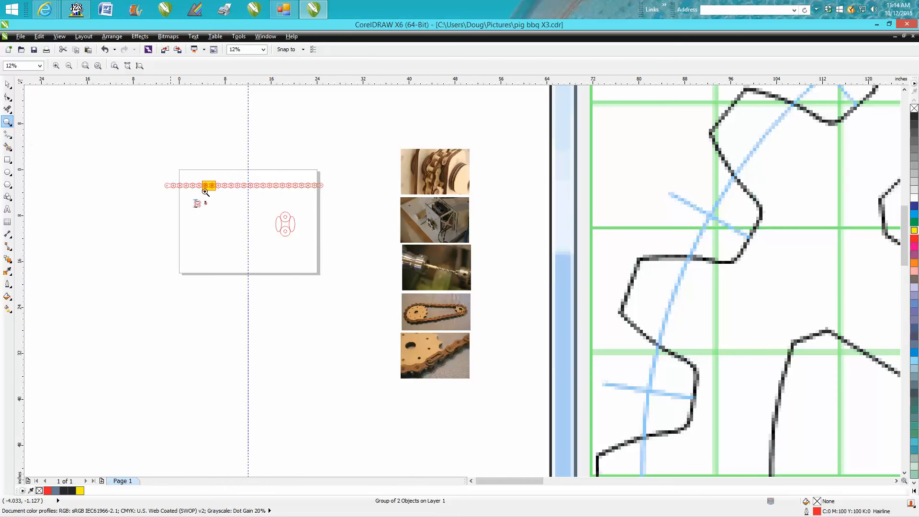
Step: Select the roller beside the out and in link plates and examine its size
drag(200, 194, 226, 216)
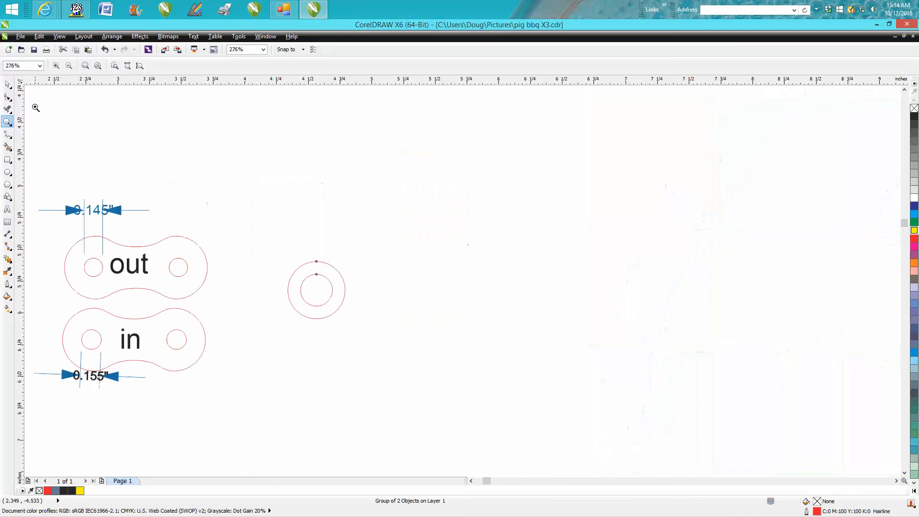
click(7, 85)
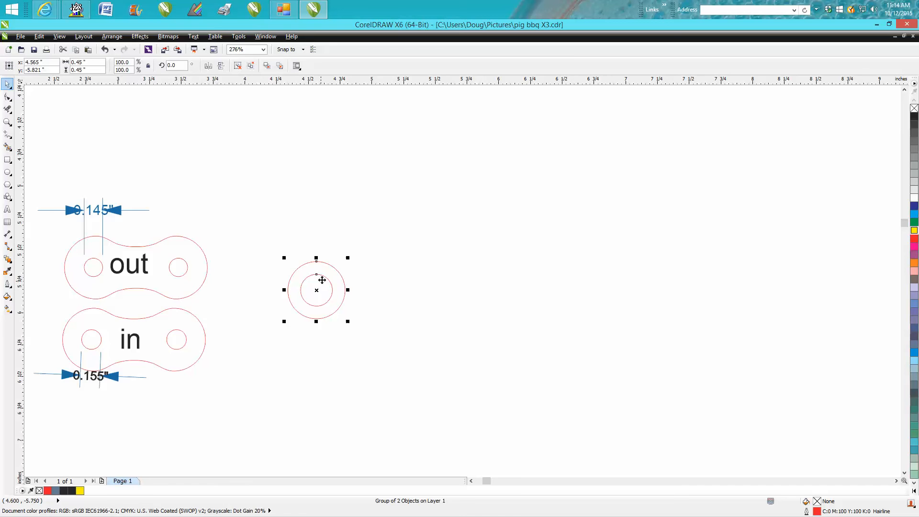
scroll(322, 280, down, 2)
scroll(321, 280, down, 2)
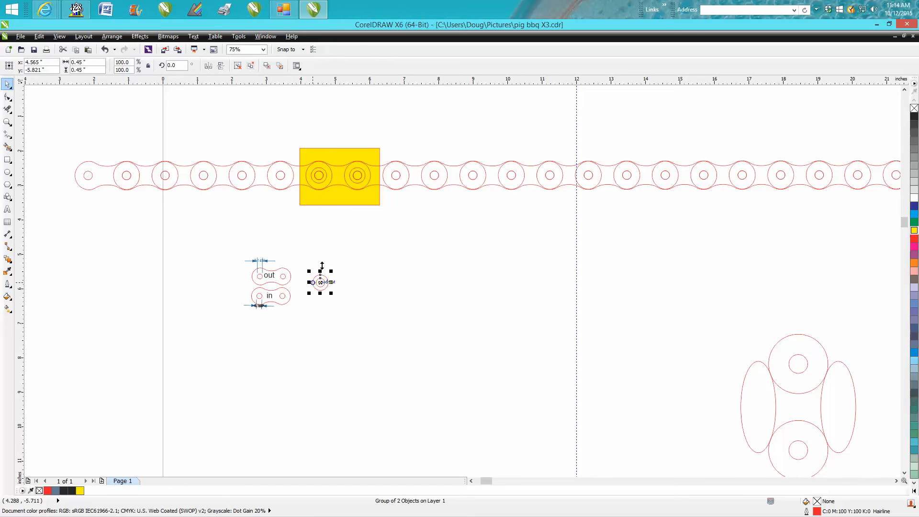
Step: Smart-fill the two roller rings inside the yellow-highlighted chain section with blue-grey and a black hairline outline
click(7, 122)
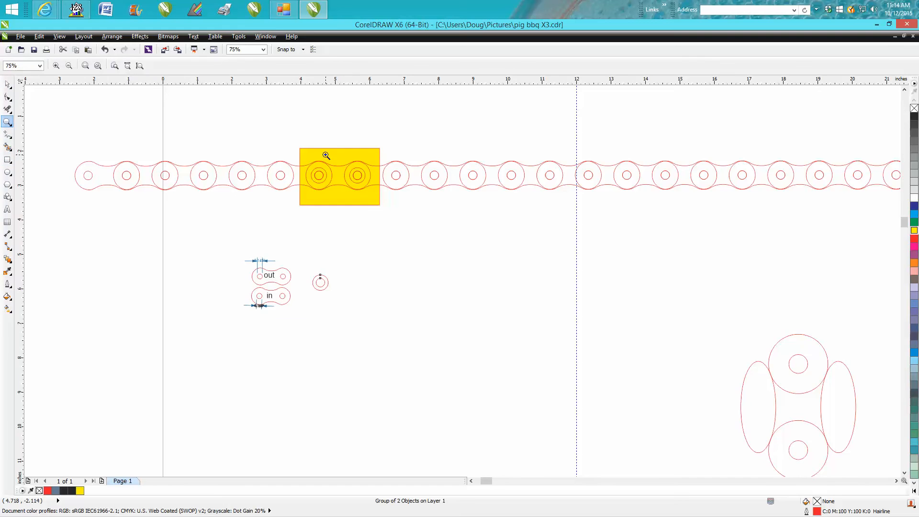
drag(392, 199, 405, 206)
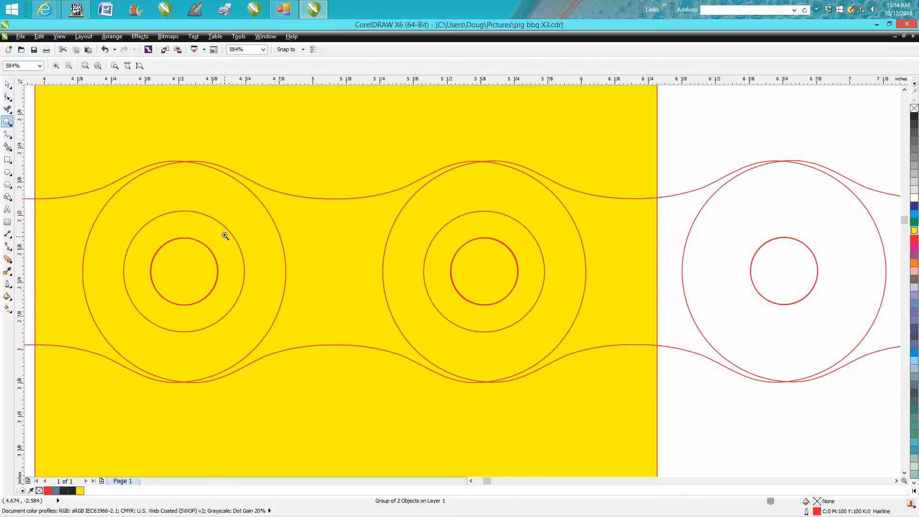
click(8, 147)
click(199, 232)
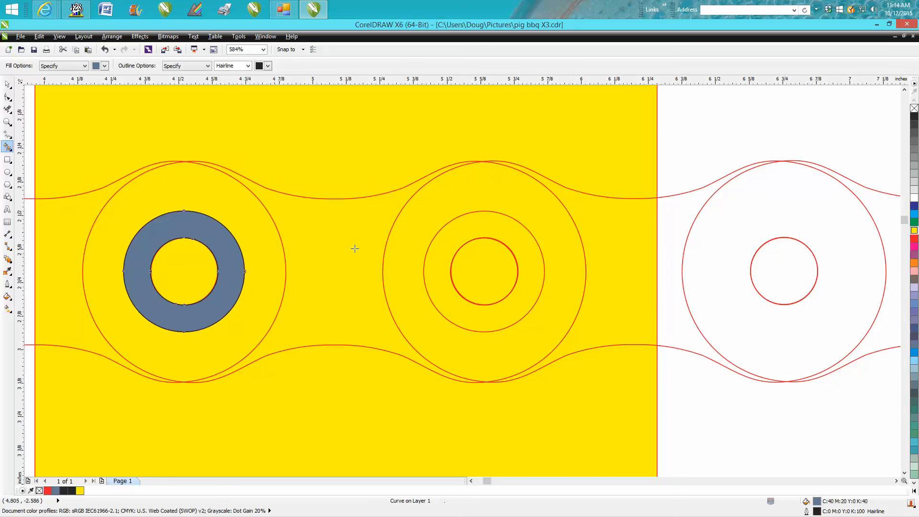
click(442, 243)
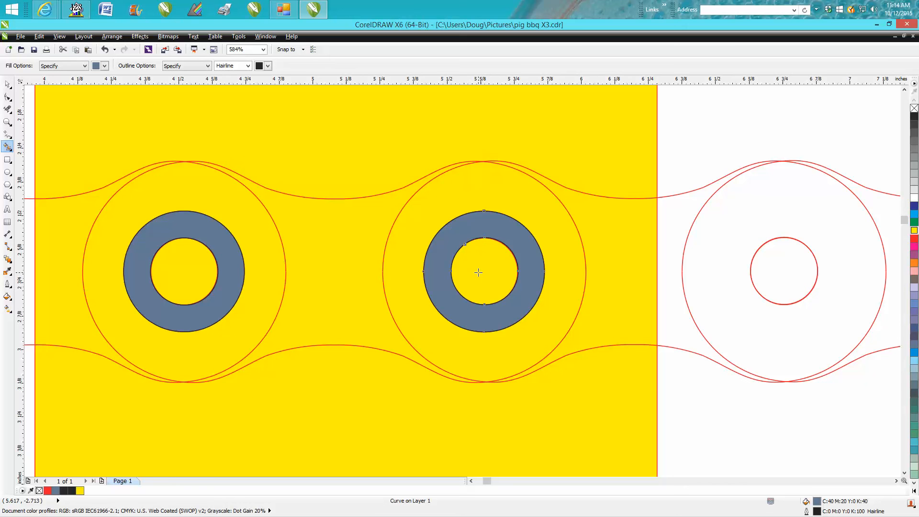
Step: Examine the separate roller next to the link plates, then the close-up photo of the chain's wooden pins and rollers
scroll(526, 292, down, 2)
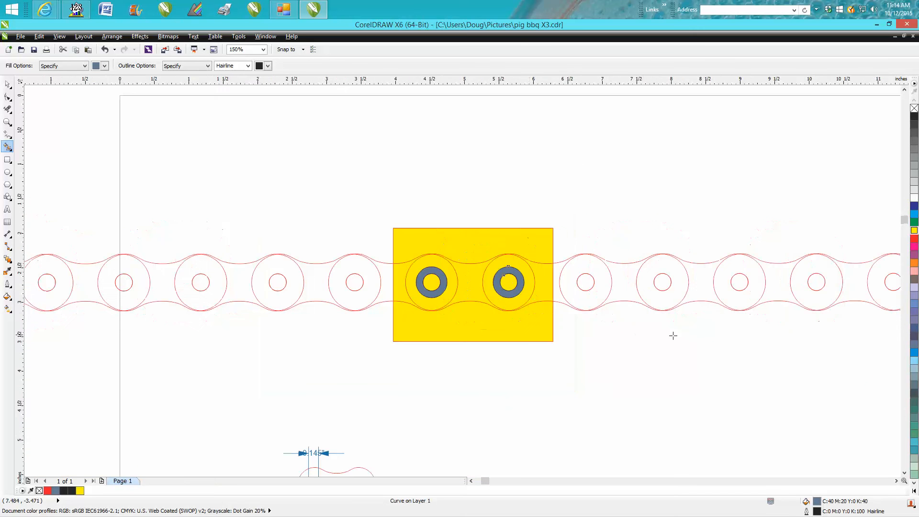
scroll(635, 334, down, 1)
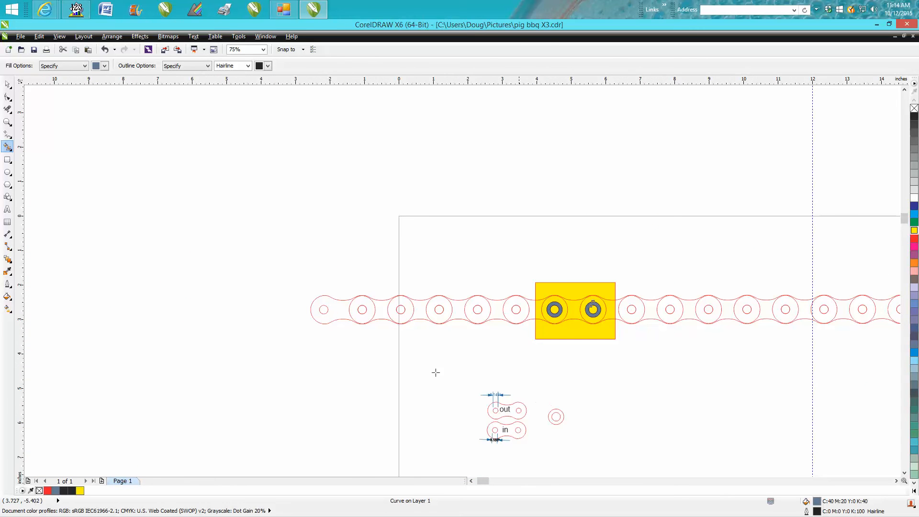
click(7, 122)
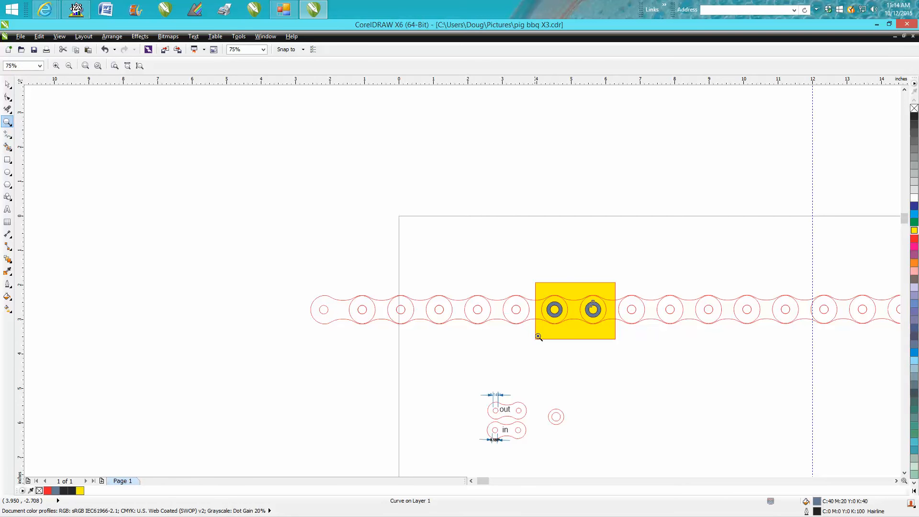
drag(534, 386, 620, 441)
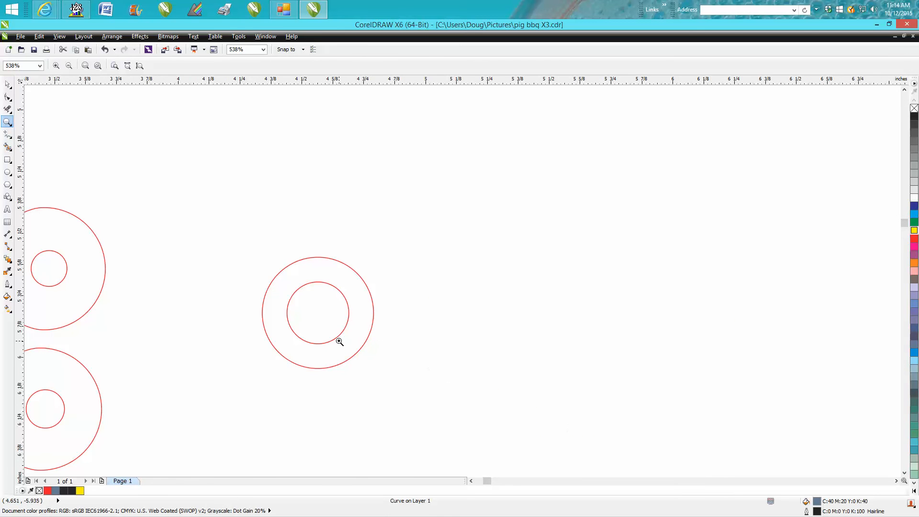
scroll(340, 342, down, 1)
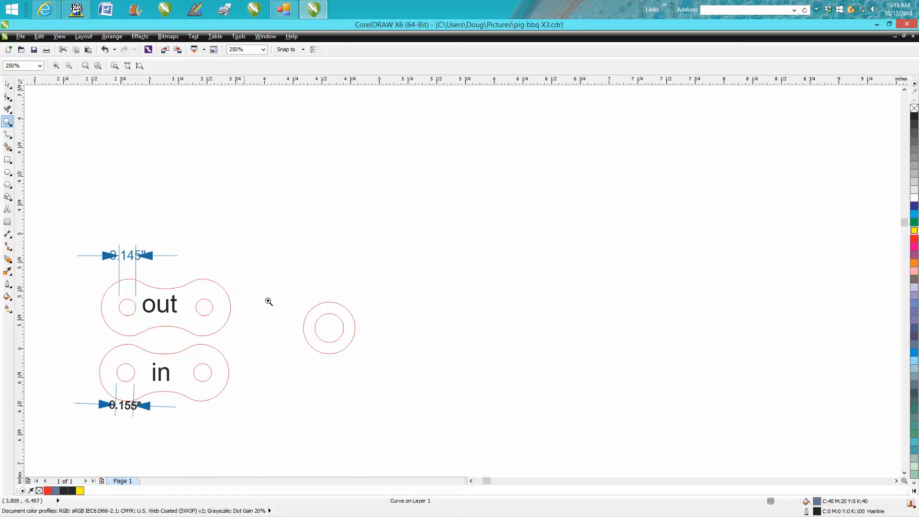
scroll(278, 304, down, 2)
scroll(323, 296, down, 2)
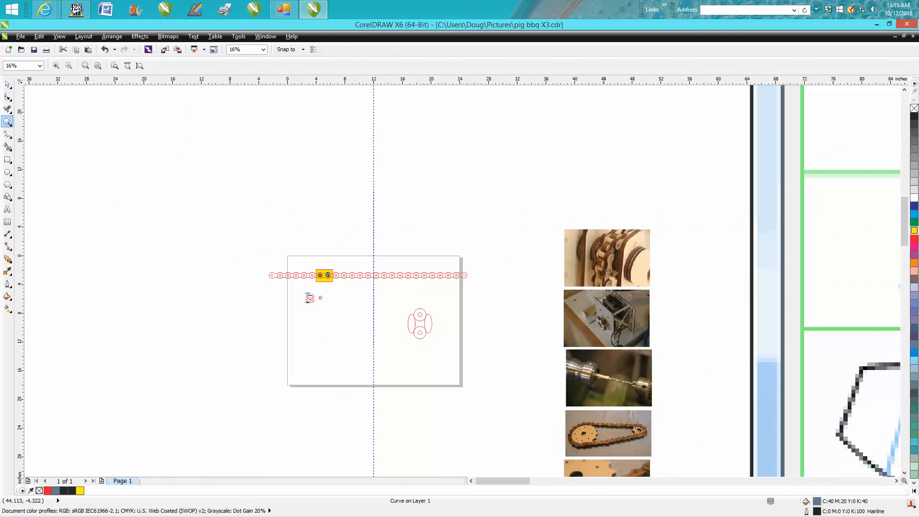
drag(592, 234, 637, 277)
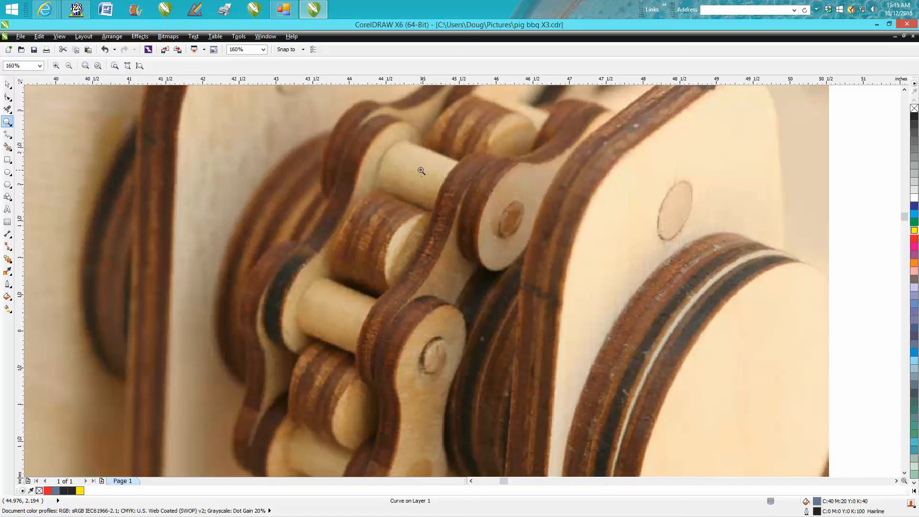
scroll(430, 178, down, 12)
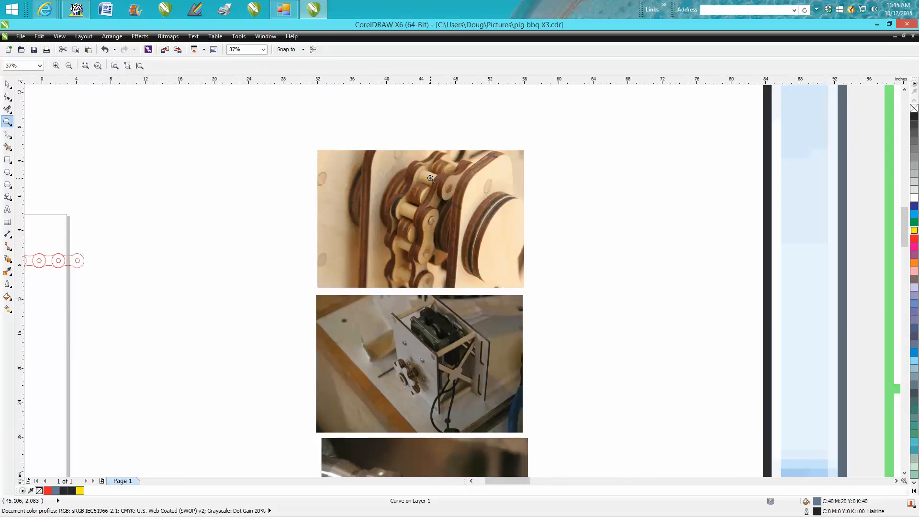
Step: Review the yellow-highlighted chain section with its filled rollers, then the enlarged link construction made of circles and ellipses
click(257, 196)
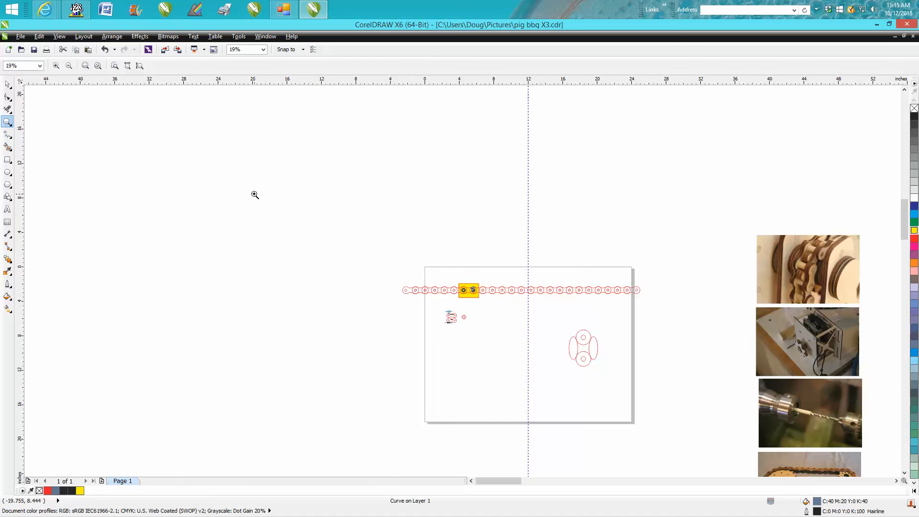
drag(456, 276, 483, 308)
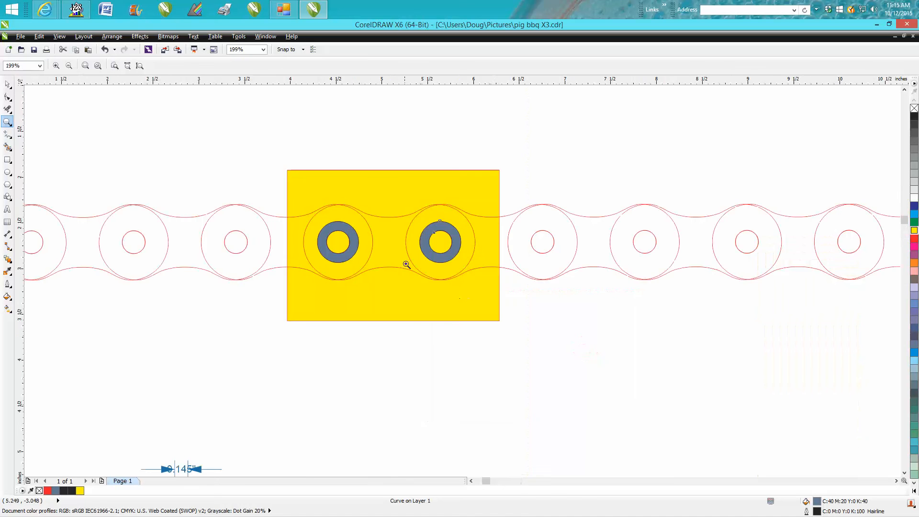
right_click(359, 247)
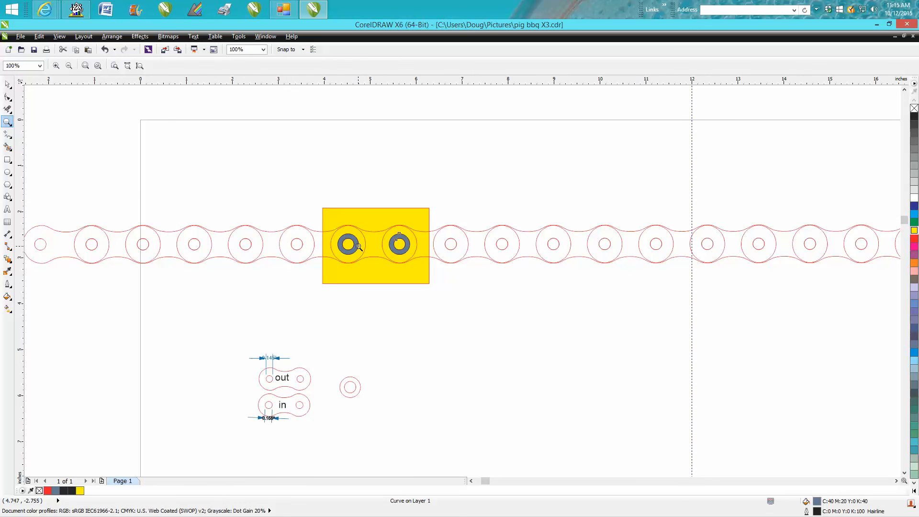
right_click(345, 343)
right_click(346, 344)
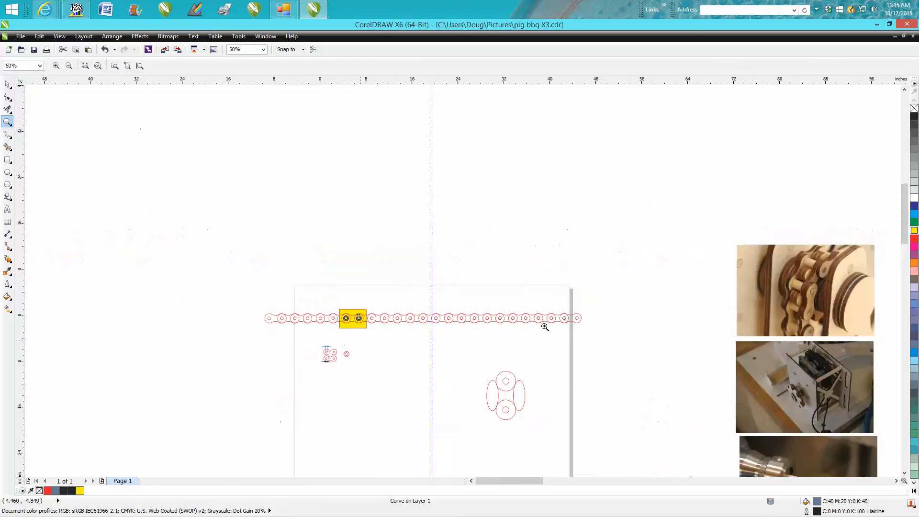
drag(905, 240, 906, 259)
drag(409, 234, 464, 275)
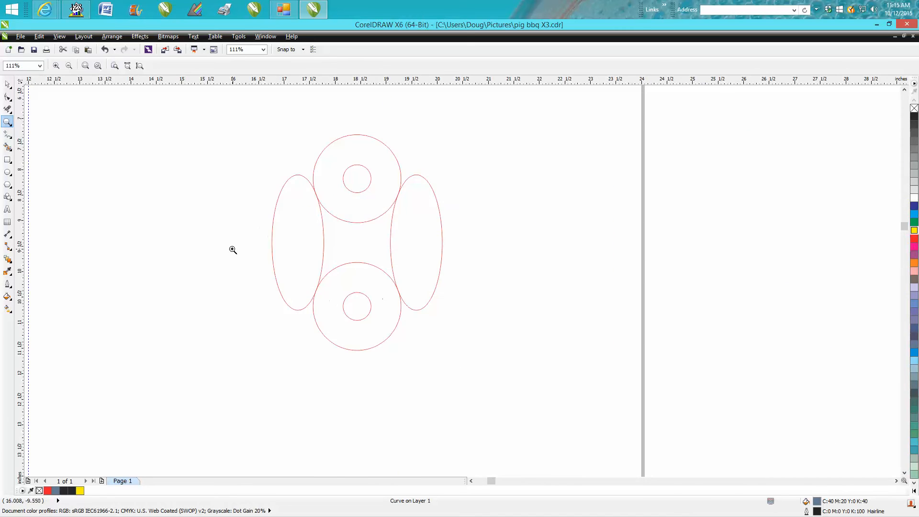
Step: Draw a circle about 0.6 in in diameter, centre it on the page, and deselect it
right_click(231, 231)
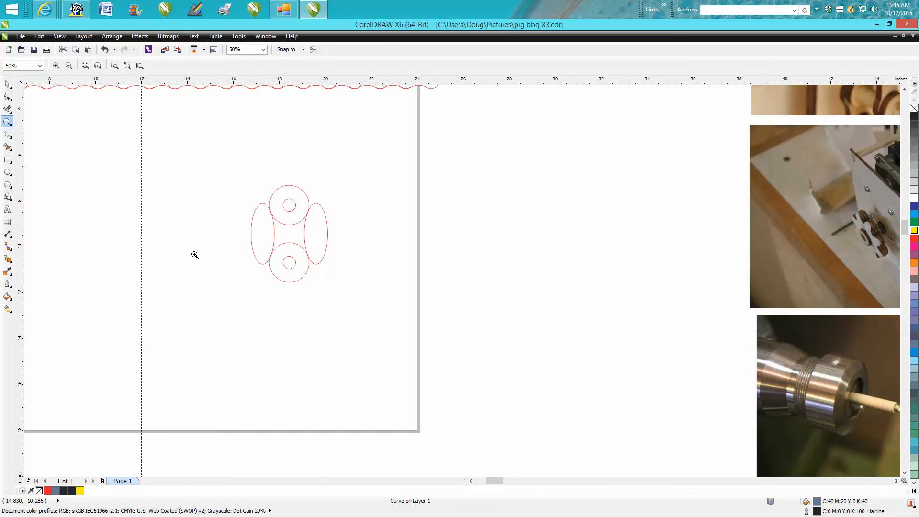
click(7, 173)
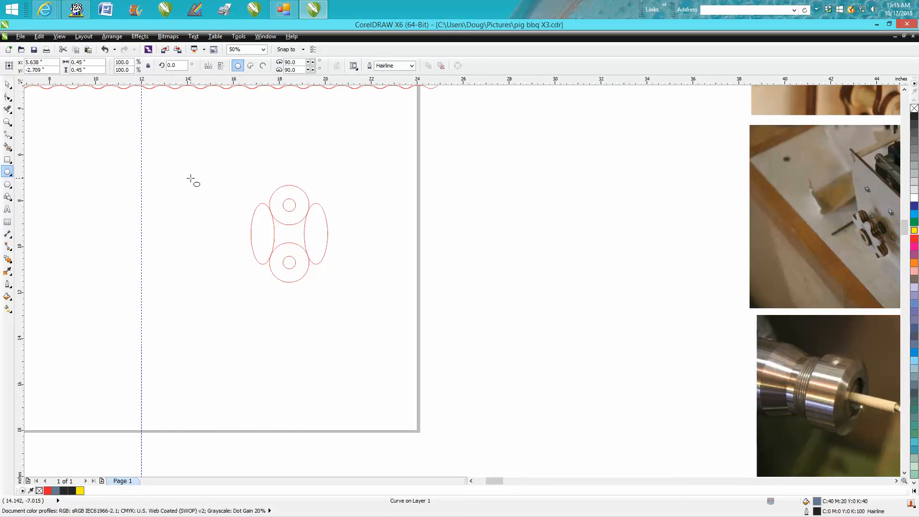
drag(193, 181, 179, 194)
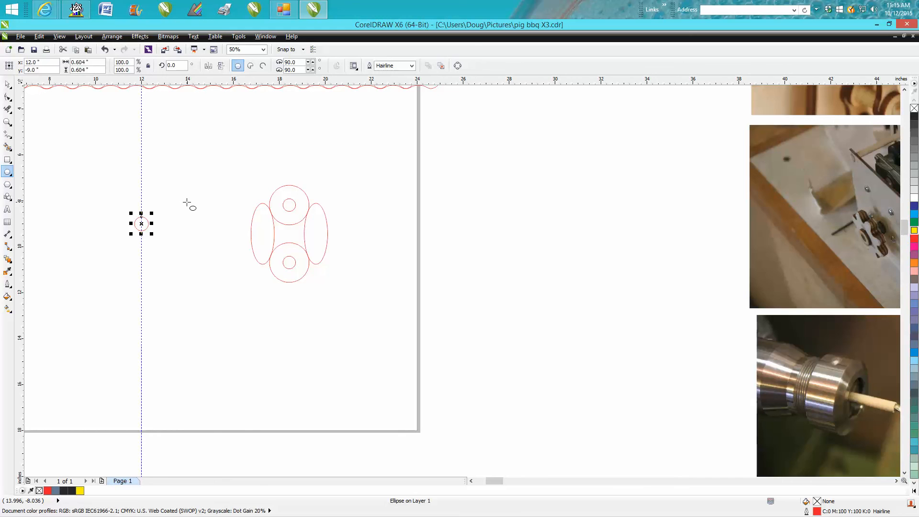
click(7, 84)
click(440, 156)
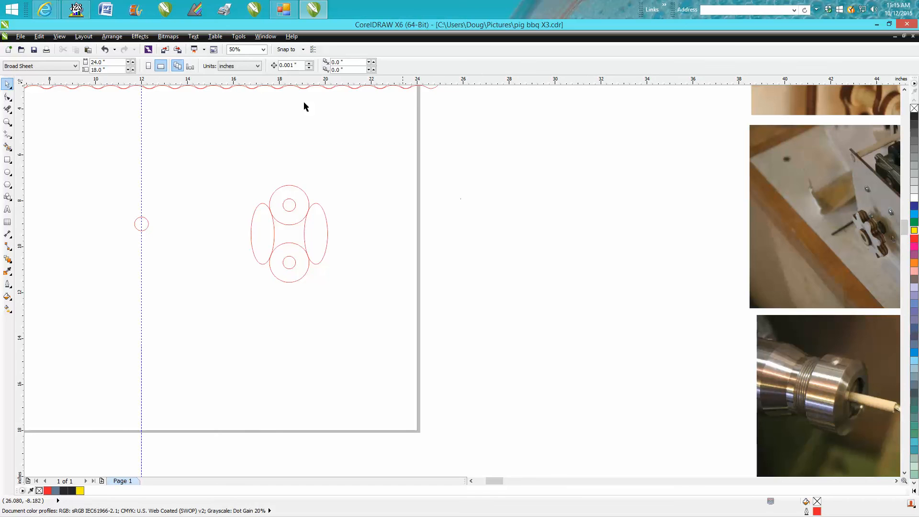
Step: Set the nudge distance to 0.25 in
double_click(297, 66)
text(0.25)
key(Return)
Step: Duplicate the small circle, enlarge the copy to about 1.55 in in diameter, and centre it on the page around the original
click(8, 123)
drag(82, 168, 256, 273)
key(space)
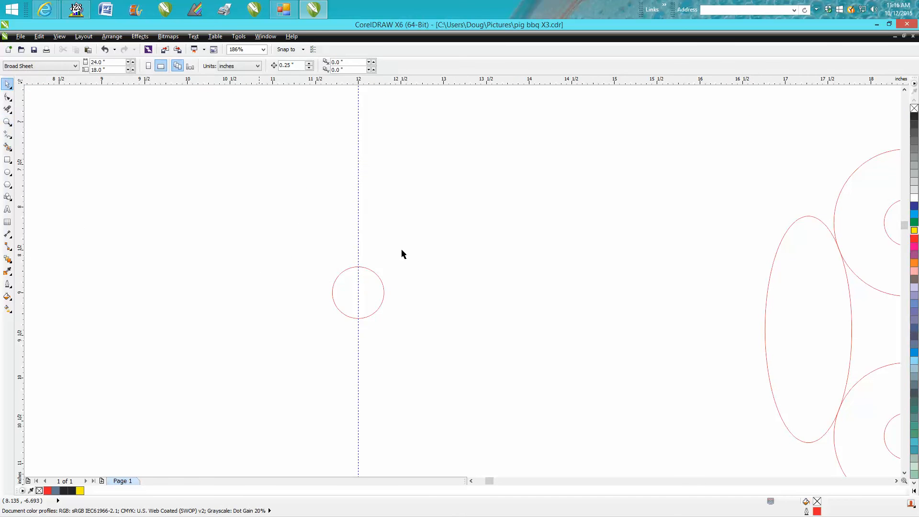
click(371, 271)
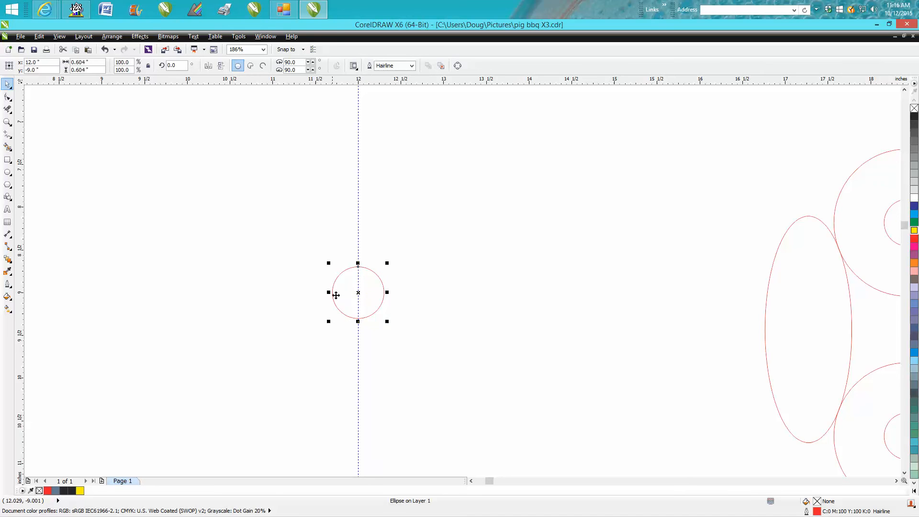
drag(395, 258, 458, 227)
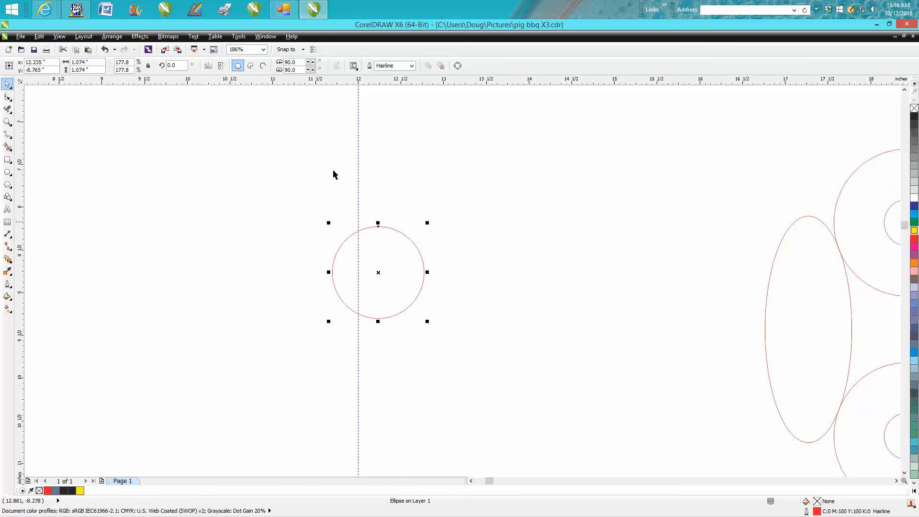
click(105, 49)
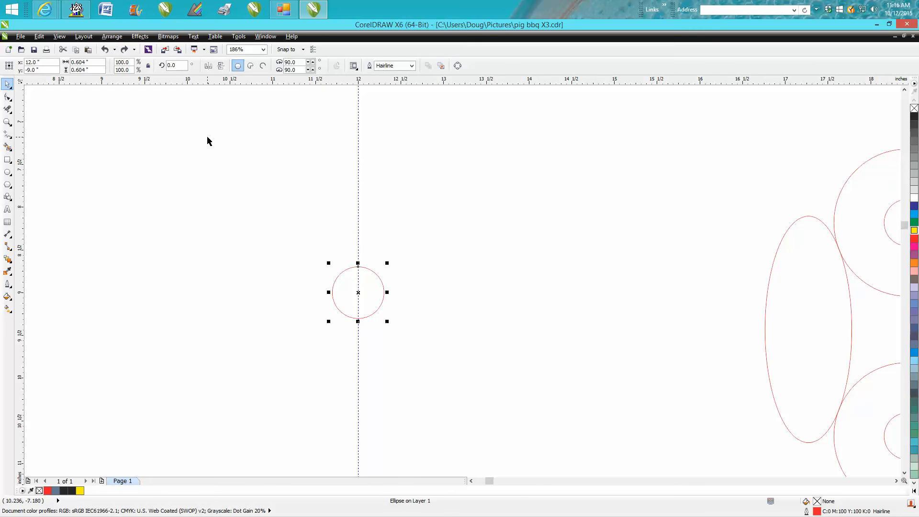
key(ctrl+c)
key(ctrl+v)
drag(386, 263, 458, 221)
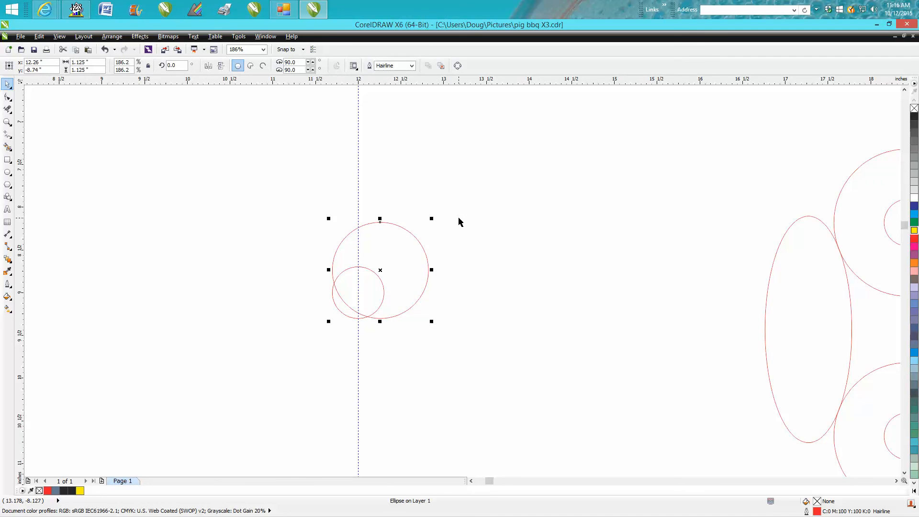
key(p)
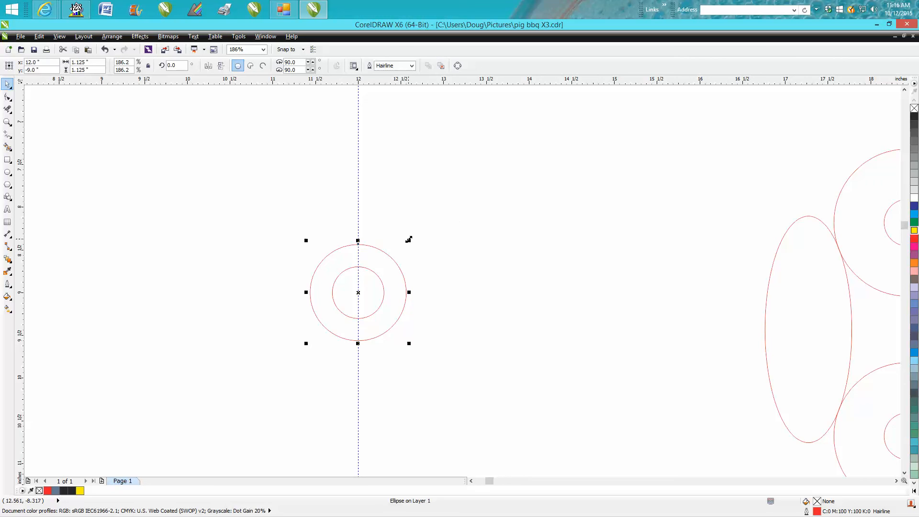
drag(409, 241, 450, 207)
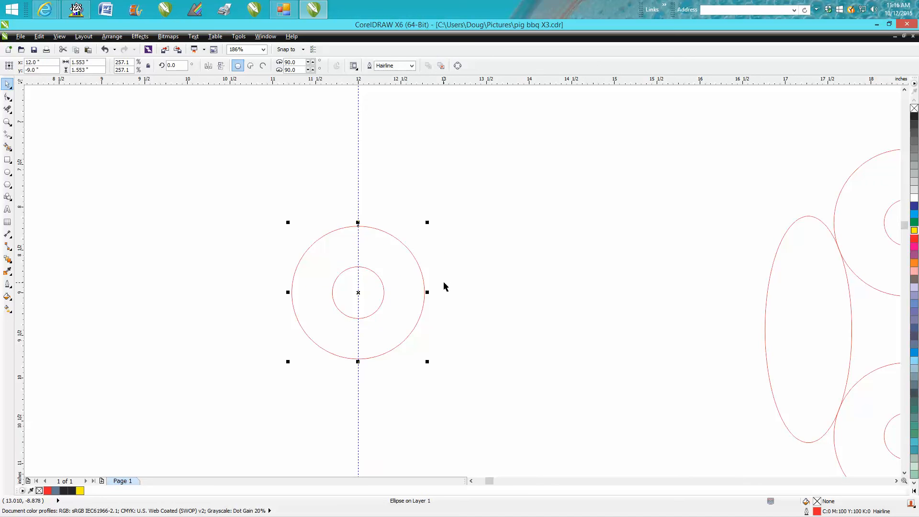
Step: Group the two concentric circles
scroll(443, 287, down, 2)
drag(346, 249, 469, 339)
click(112, 36)
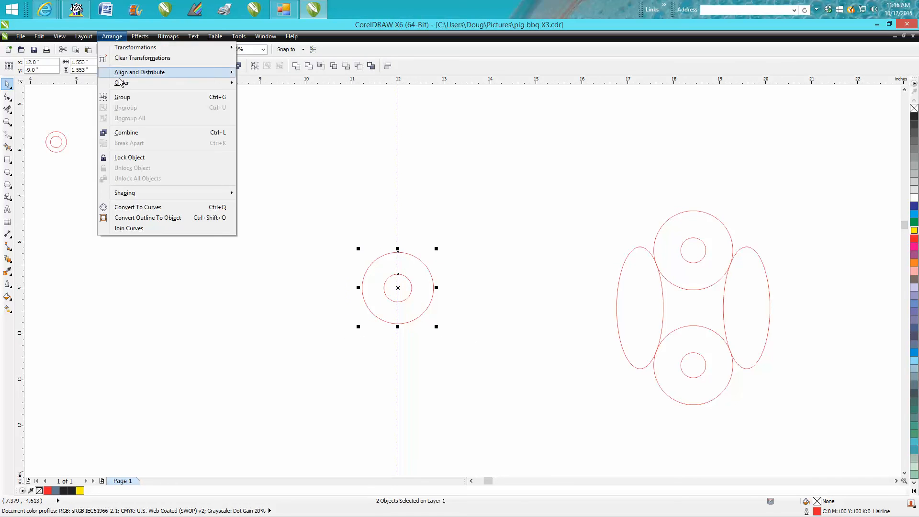
click(122, 97)
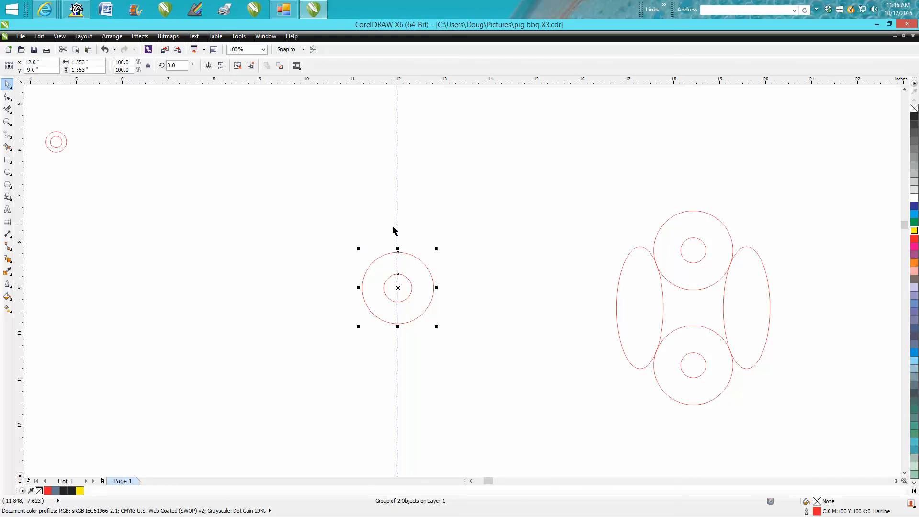
Step: Duplicate the grouped concentric circles and move the copy 2.5 in straight up from the original
click(475, 248)
click(404, 275)
key(KP_Add)
key(Up)
key(Up)
key(Up)
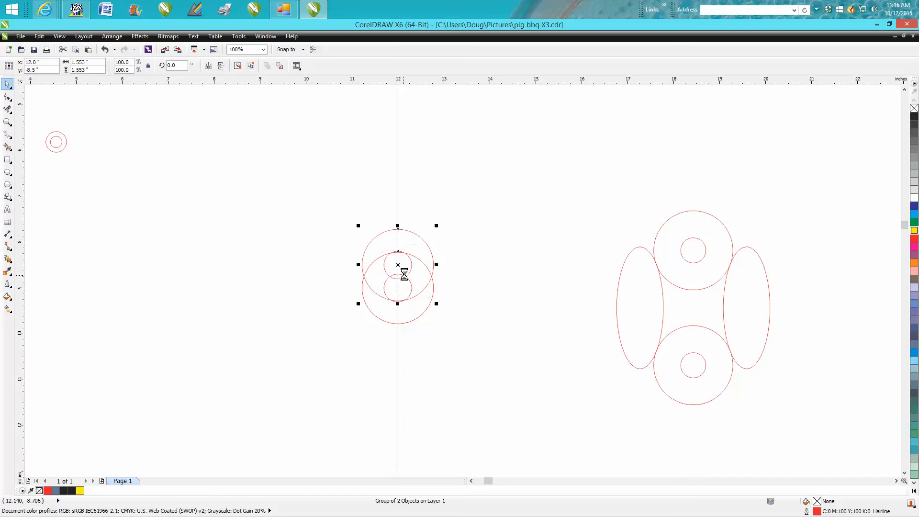
key(Up)
key(Up)
key(Up)
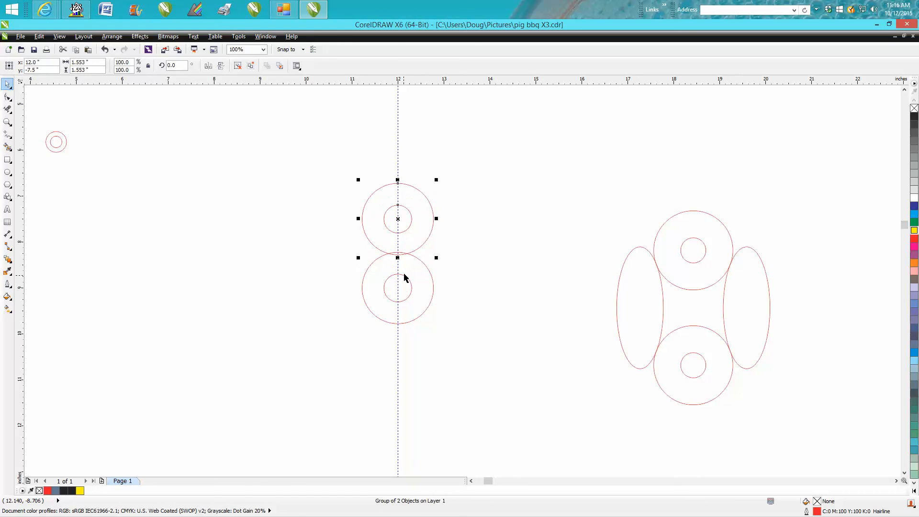
key(Up)
key(Up)
key(Up)
key(Up)
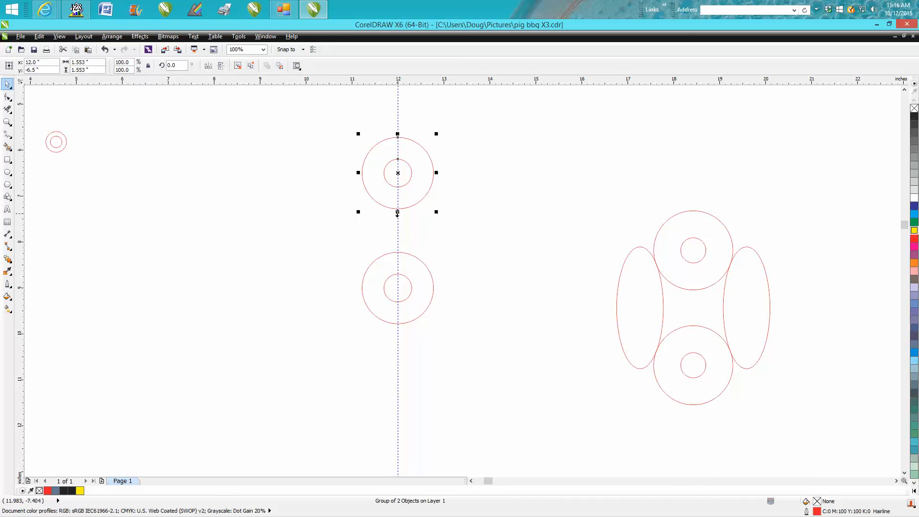
Step: Draw a tall ellipse about 0.57 in wide and 1.54 in high and place it between the two circle pairs, against their left sides
click(8, 172)
drag(258, 210, 285, 280)
drag(275, 244, 365, 231)
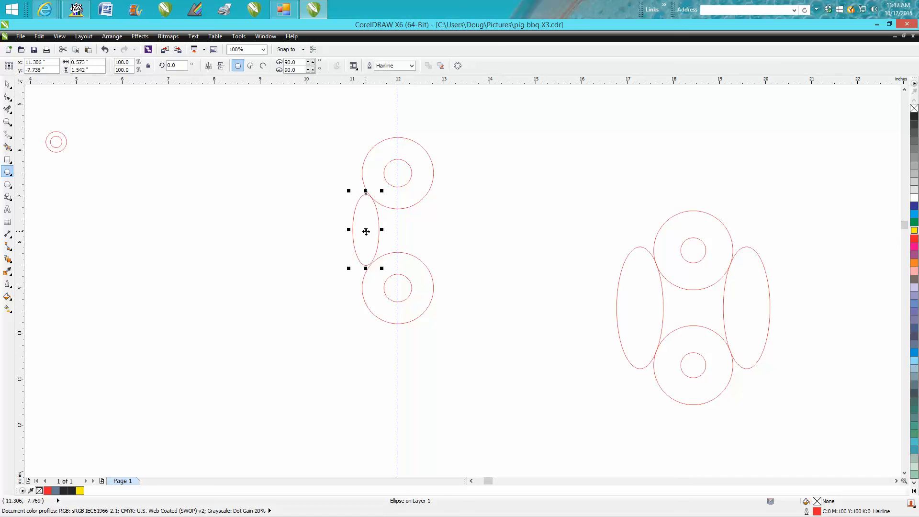
Step: Set the nudge distance to 0.001 in
click(7, 122)
drag(620, 195, 770, 423)
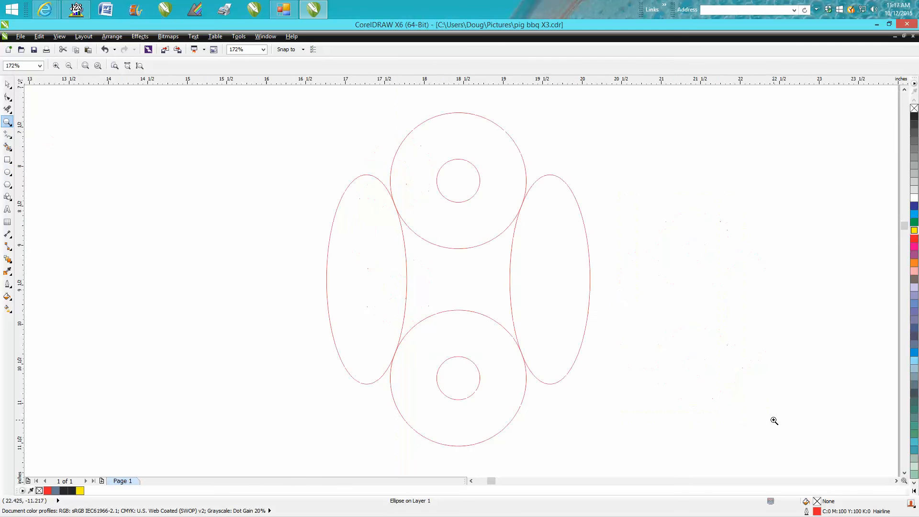
click(7, 84)
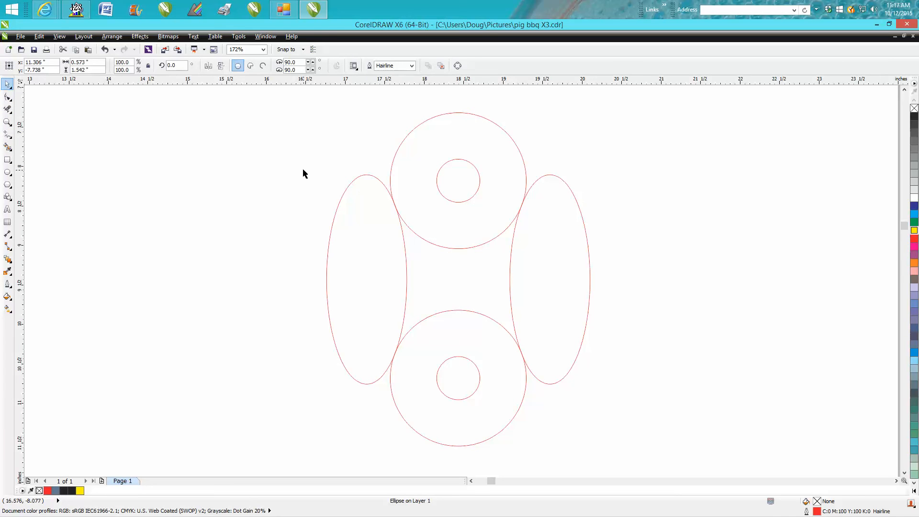
click(238, 120)
double_click(286, 67)
text(.001)
key(Return)
Step: Fine-tune the contact of the example link's left ellipse with the upper circle by nudging it 0.003 in left and 0.001 in back right
click(13, 123)
drag(386, 191, 422, 221)
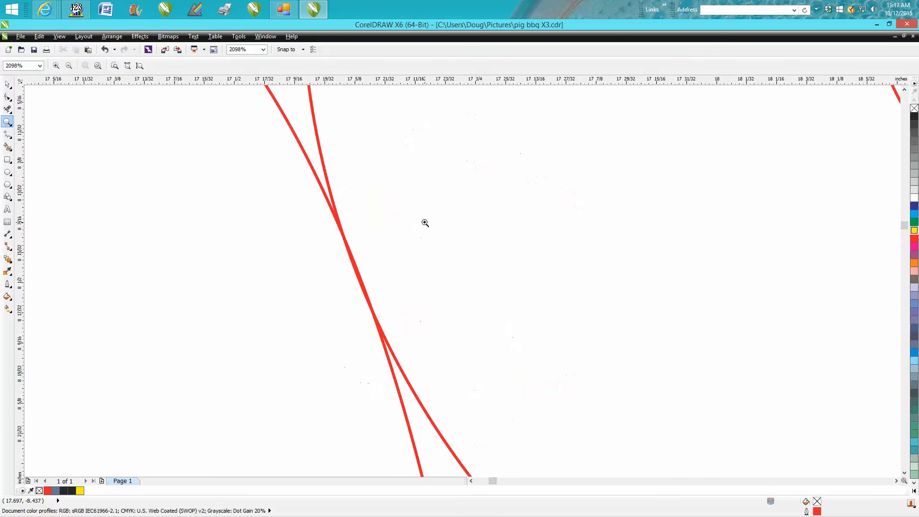
right_click(373, 215)
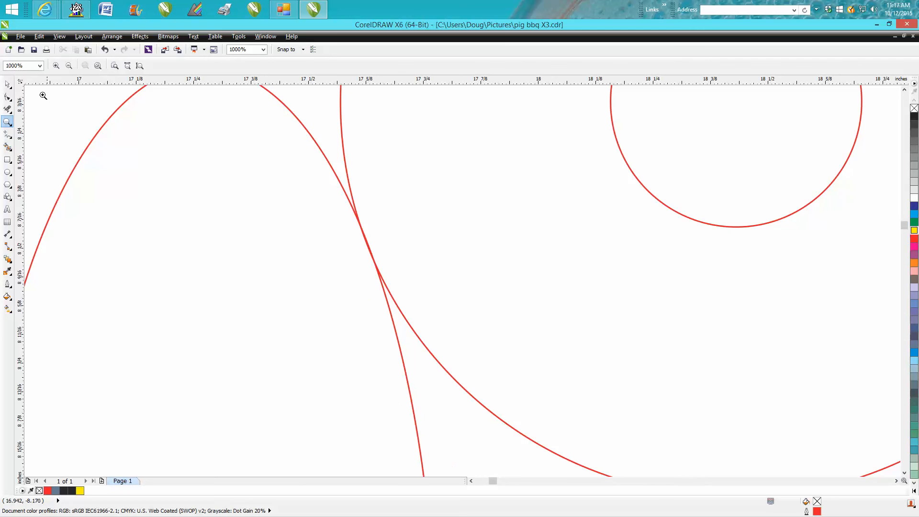
click(6, 85)
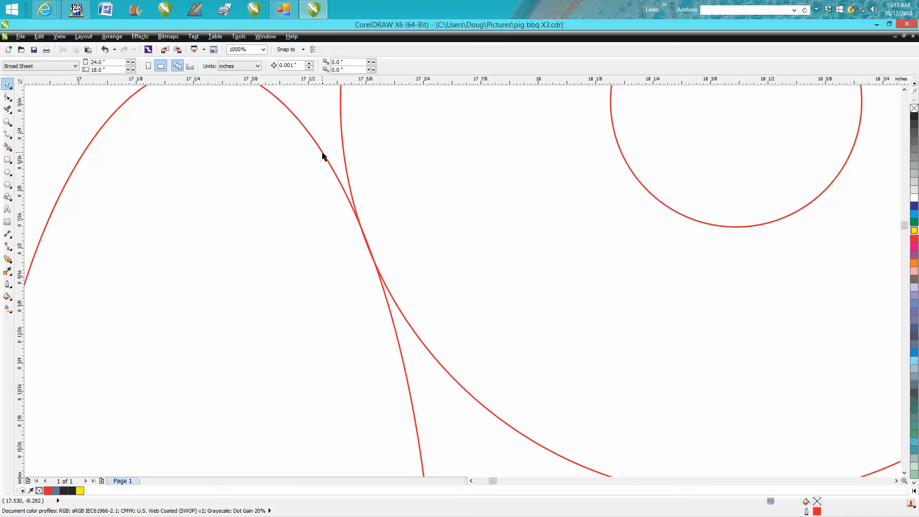
click(323, 152)
key(Left)
key(Left)
key(Left)
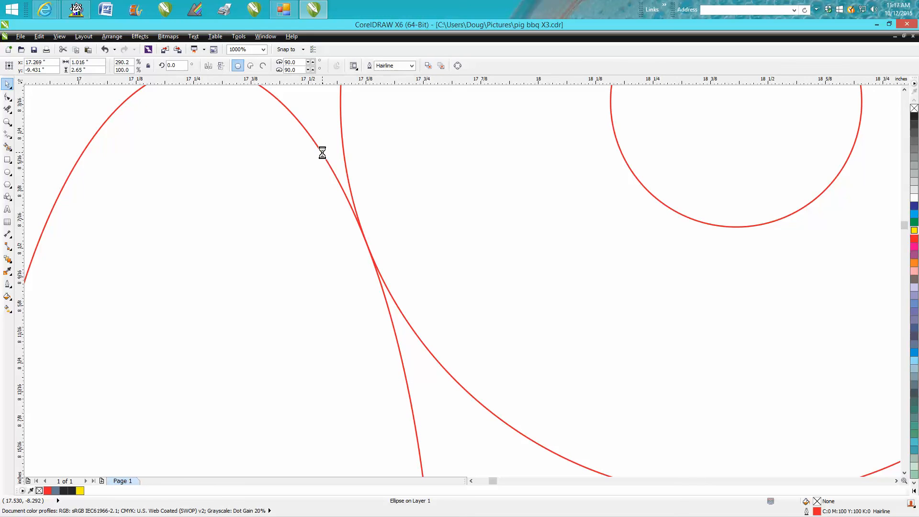
key(Right)
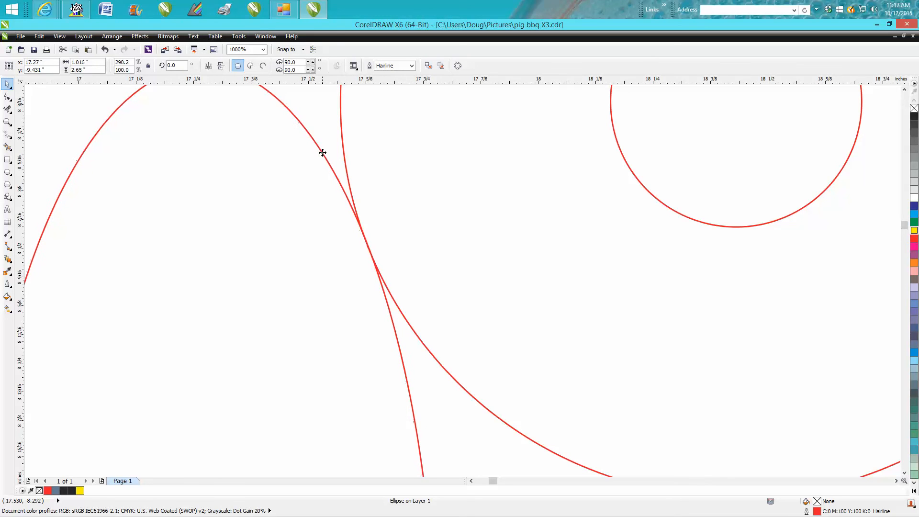
Step: Delete the outer parts of both ellipses and the inner arcs of the two large circles with Virtual Segment Delete, leaving one link outline
scroll(337, 177, down, 3)
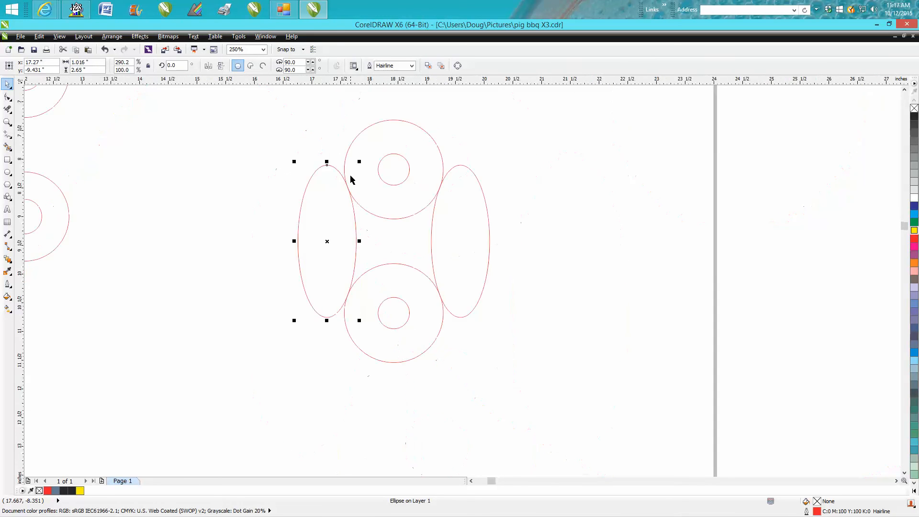
click(13, 115)
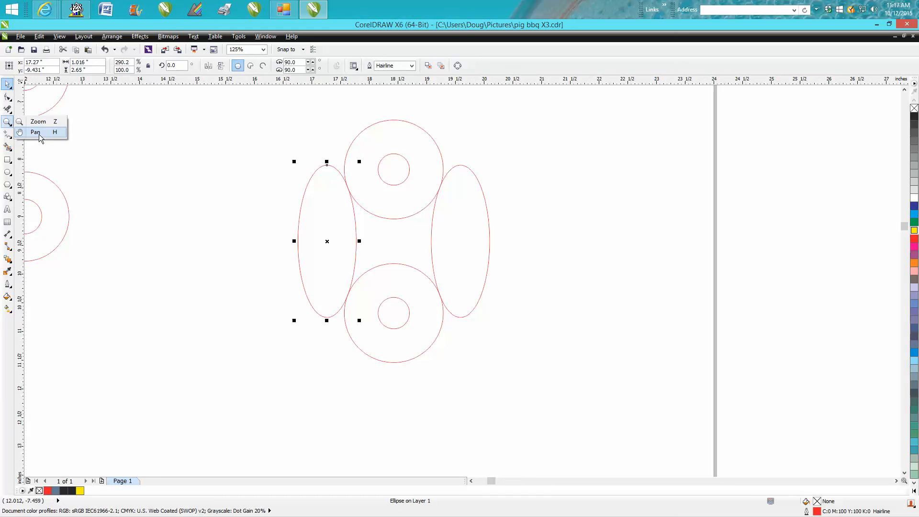
click(45, 140)
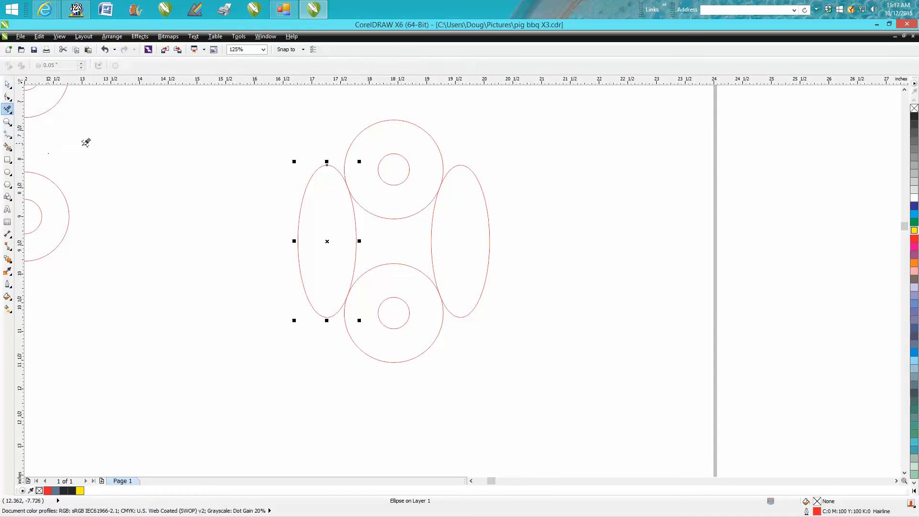
click(310, 179)
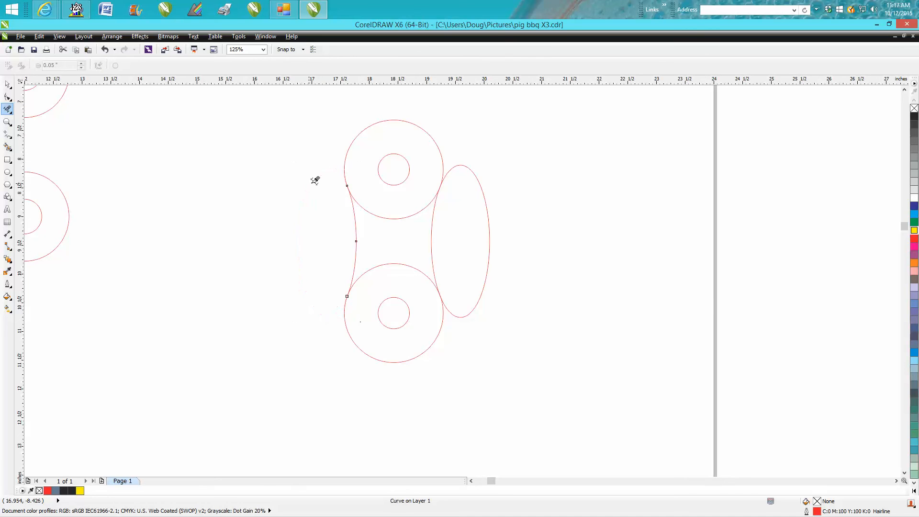
click(488, 206)
click(419, 211)
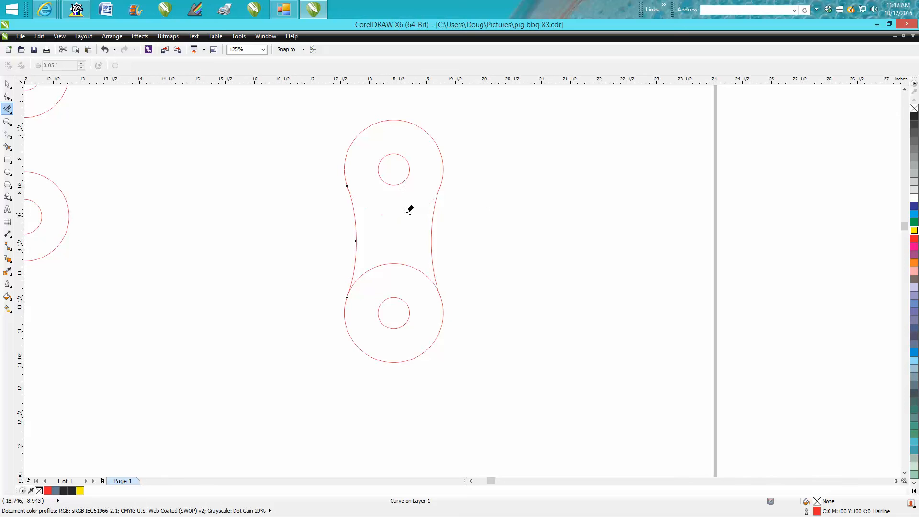
click(394, 259)
Step: Group the example link's outline with its two holes and check that it selects as one object
click(7, 85)
drag(302, 108, 488, 373)
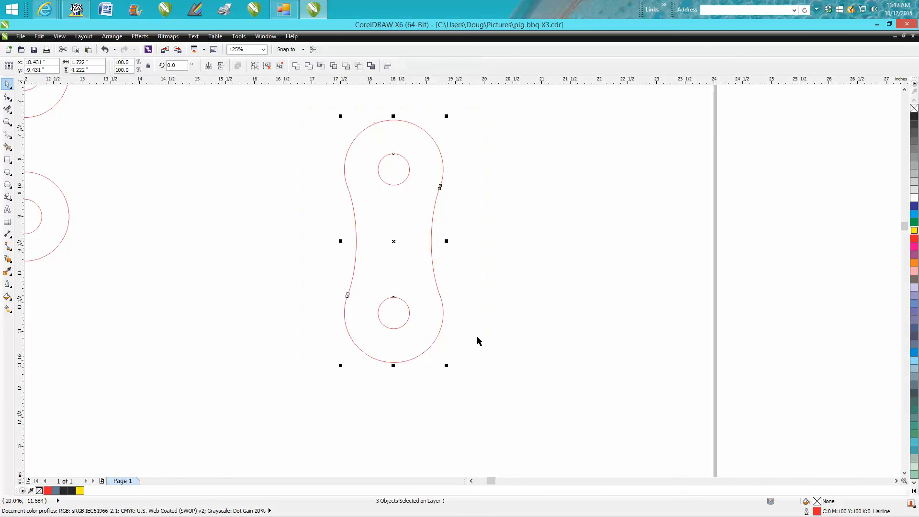
click(111, 36)
click(127, 108)
click(268, 148)
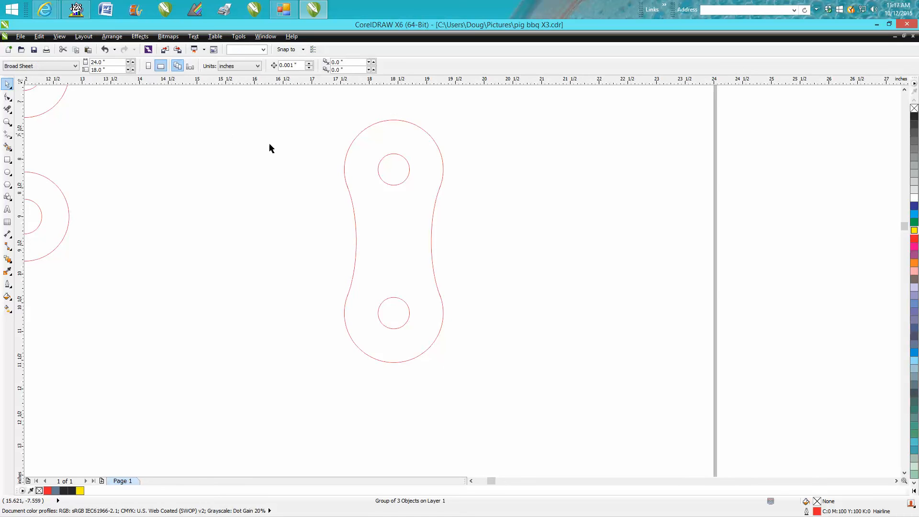
click(398, 186)
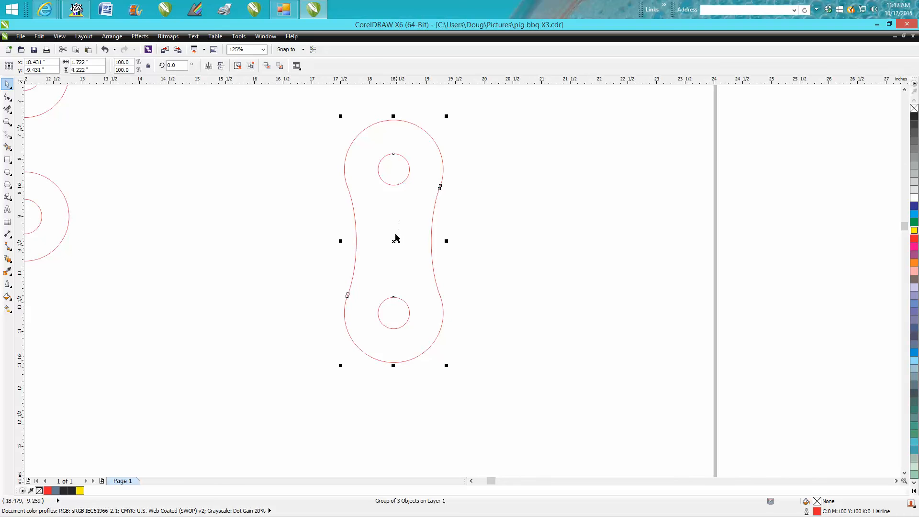
click(437, 235)
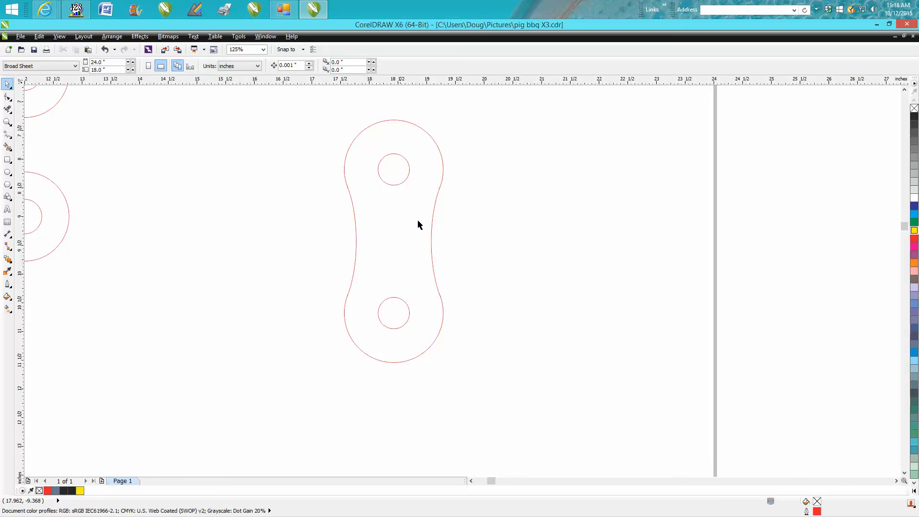
Step: Place a copy of the grouped link about 2.25 in to the right of the original
scroll(437, 206, down, 1)
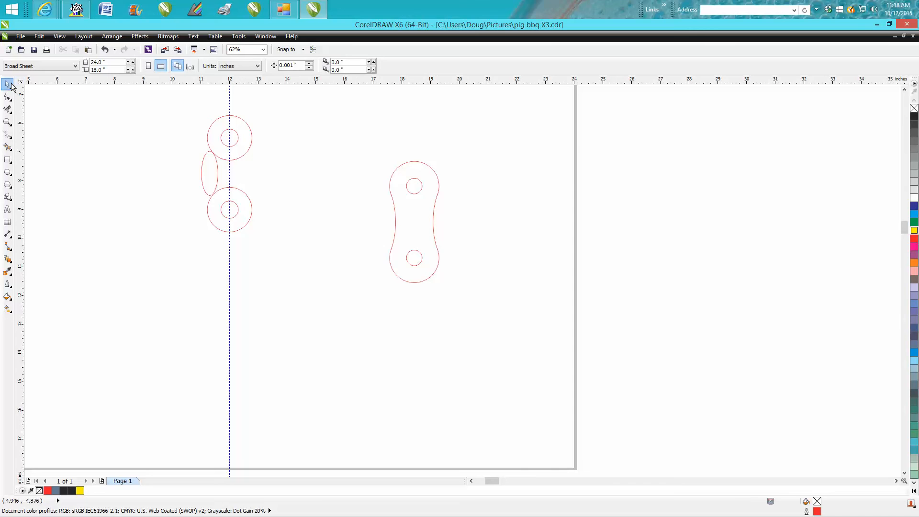
click(404, 188)
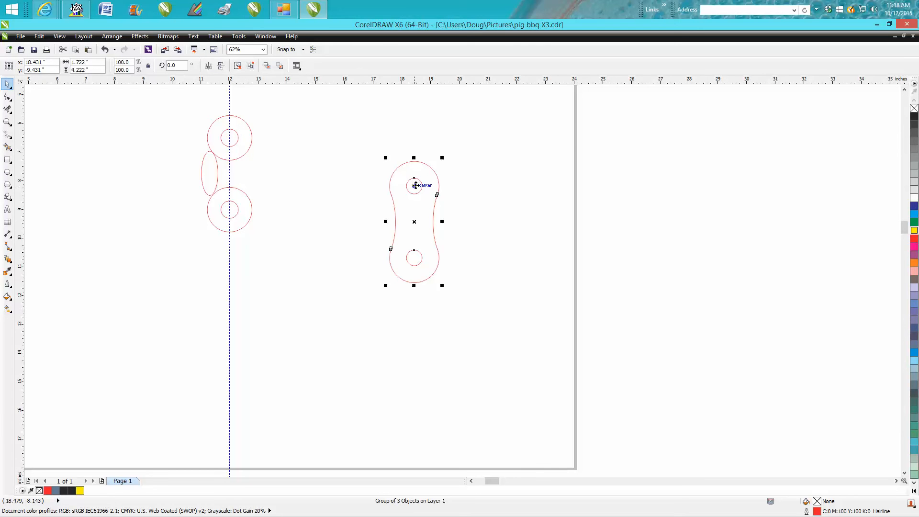
click(415, 186)
drag(419, 224, 484, 221)
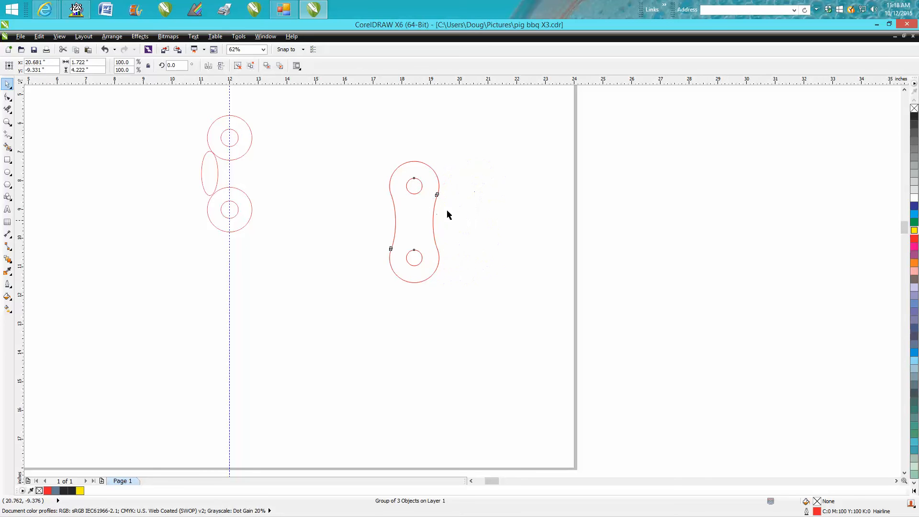
Step: Ungroup all objects of the original link and select its upper hole to check the hole's size
click(421, 188)
click(112, 36)
click(124, 118)
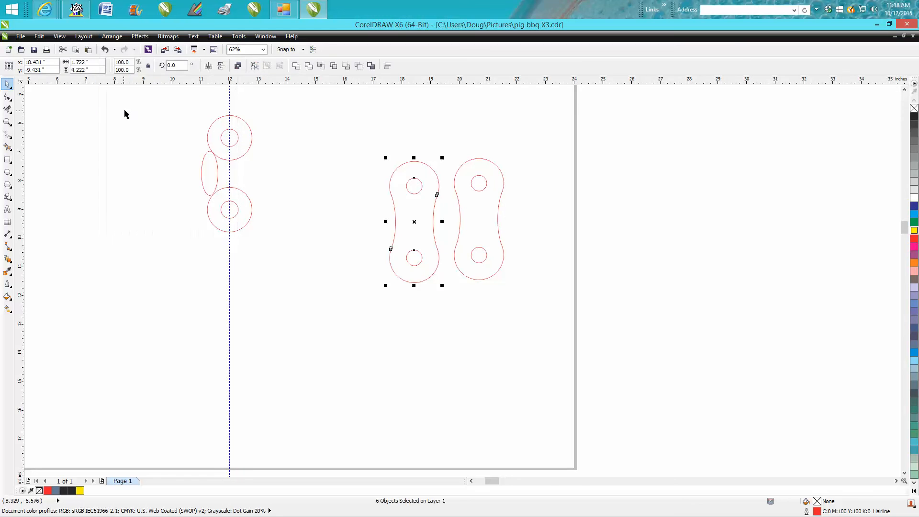
click(449, 205)
click(423, 186)
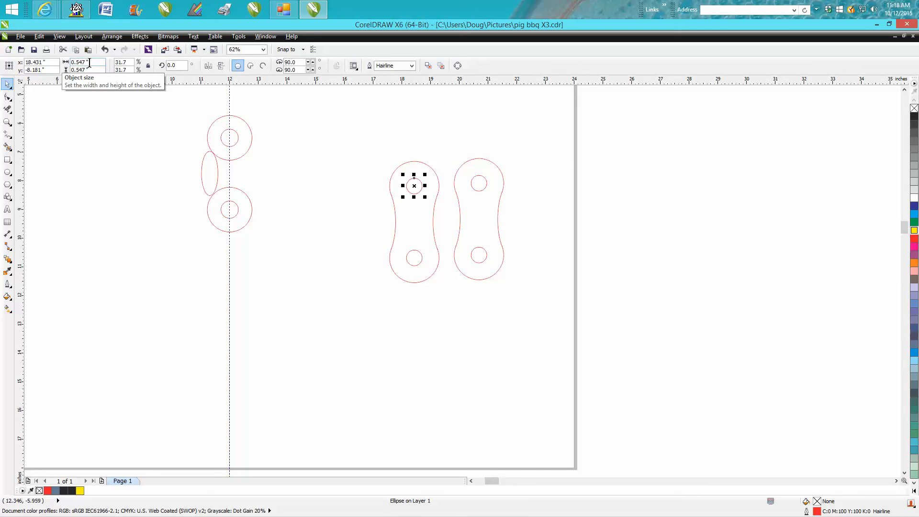
Step: Ungroup the copied link level by level until its upper hole is separate from the upper end outline
click(475, 178)
click(112, 36)
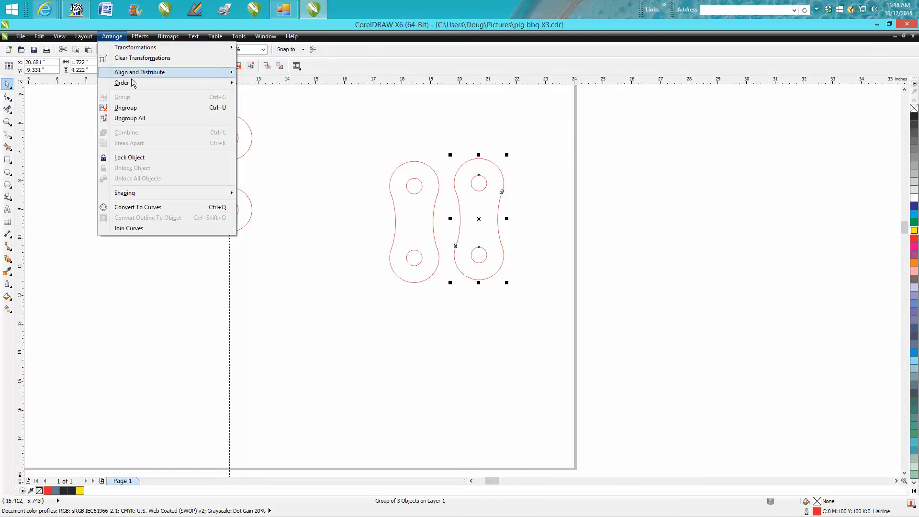
click(127, 106)
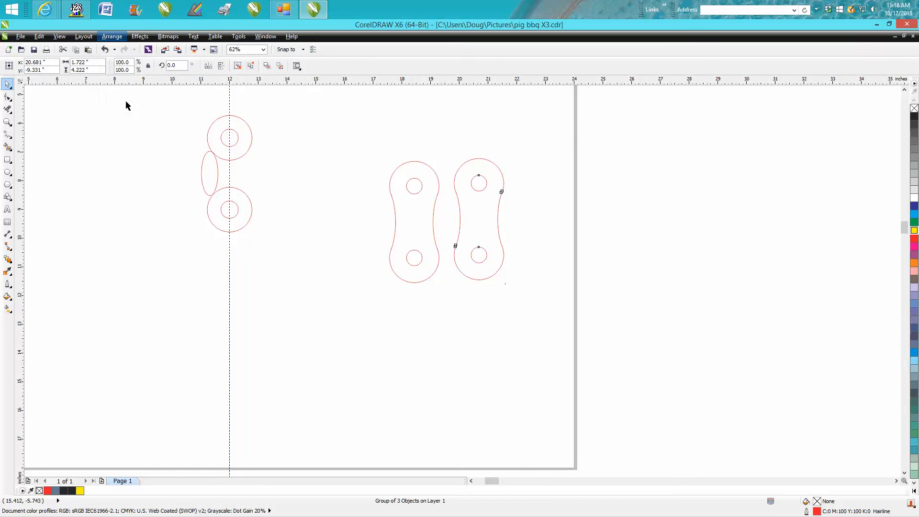
click(476, 179)
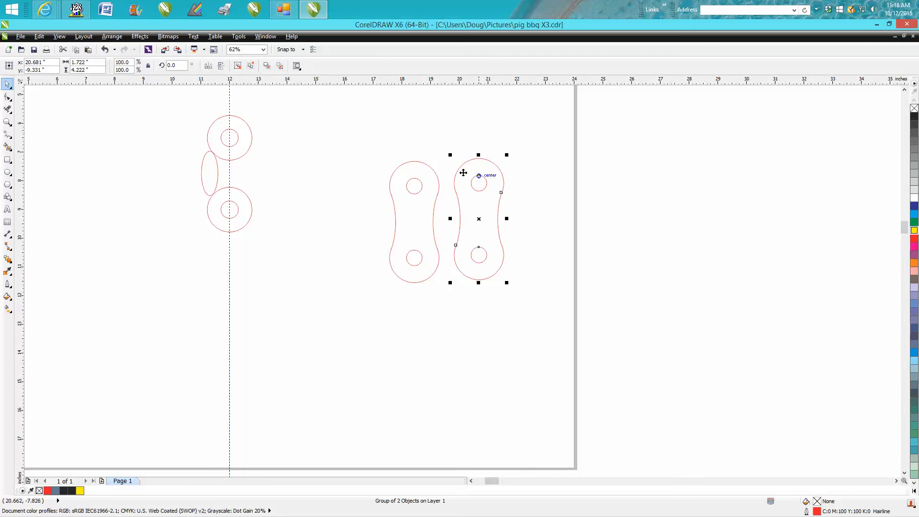
click(111, 36)
click(127, 107)
click(444, 158)
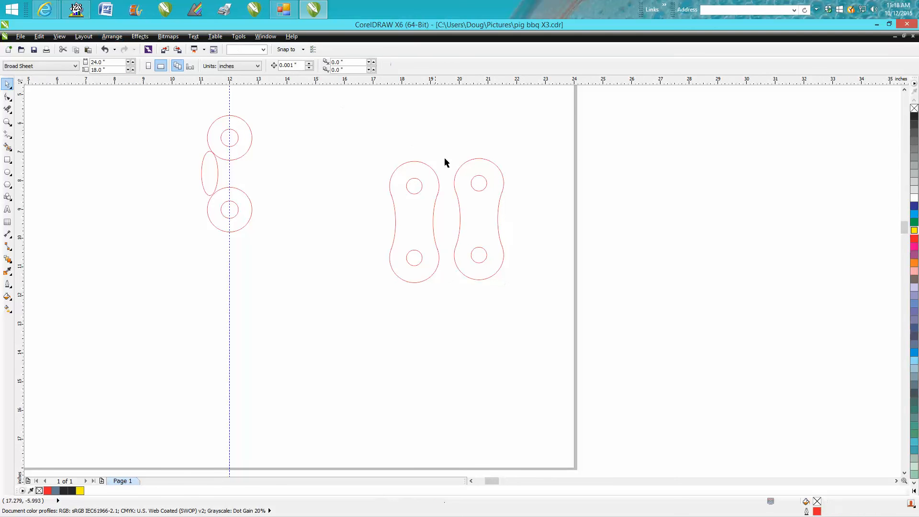
click(481, 177)
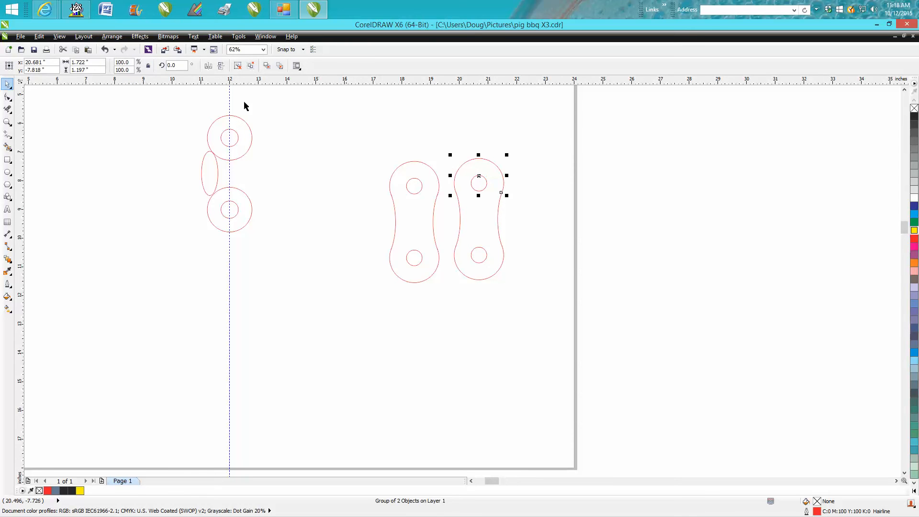
click(106, 39)
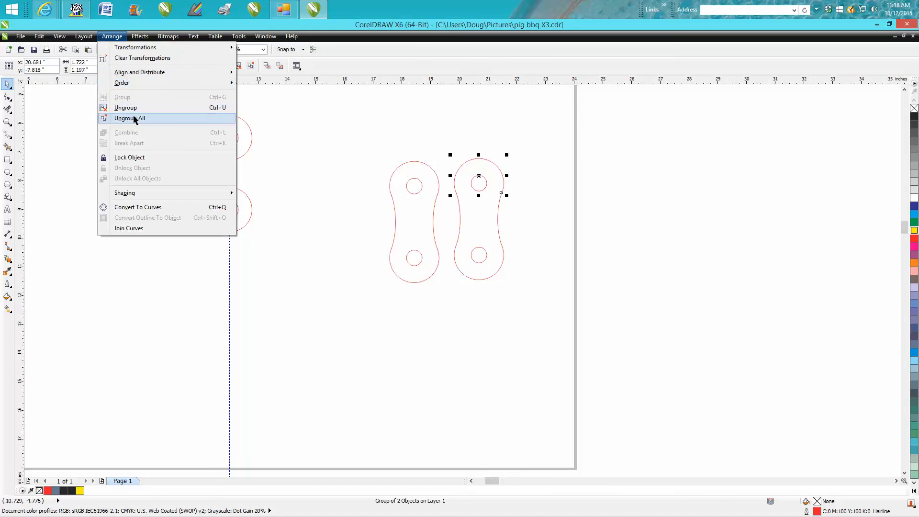
click(125, 117)
click(439, 159)
Step: Set the width of the copied link's upper hole to 0.55 in
click(480, 176)
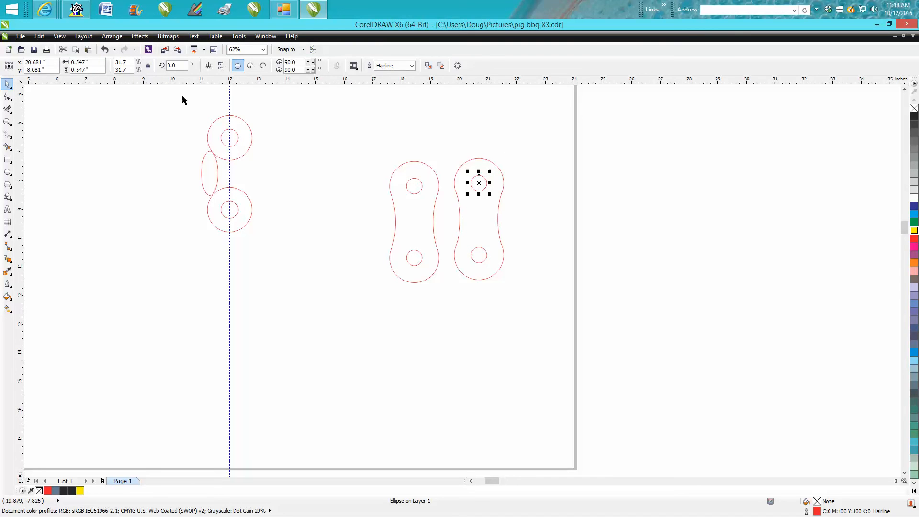
click(93, 63)
key(Return)
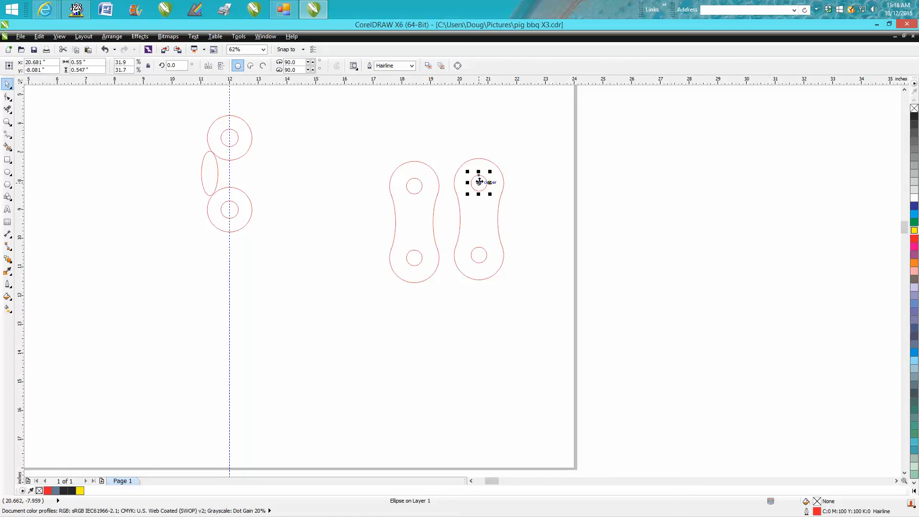
Step: Ungroup the lower end of the copied link and select its hole separately from the end outline
click(479, 246)
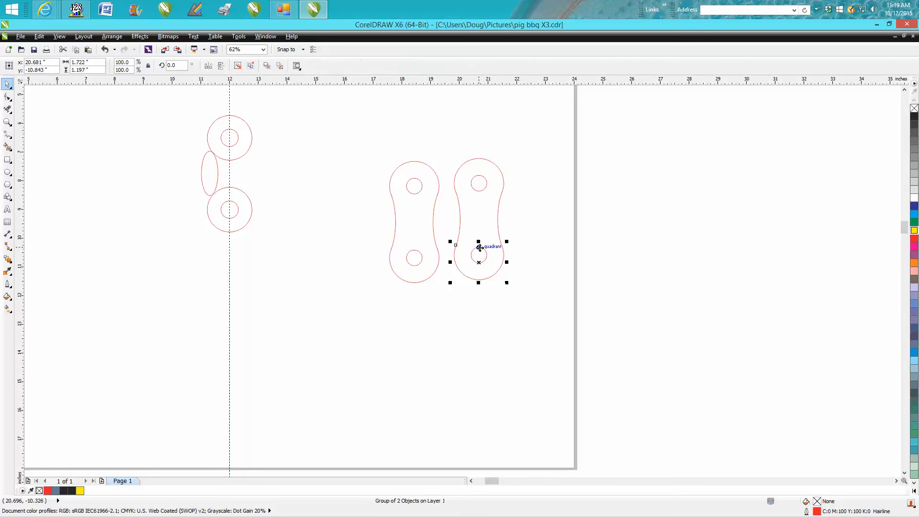
click(112, 36)
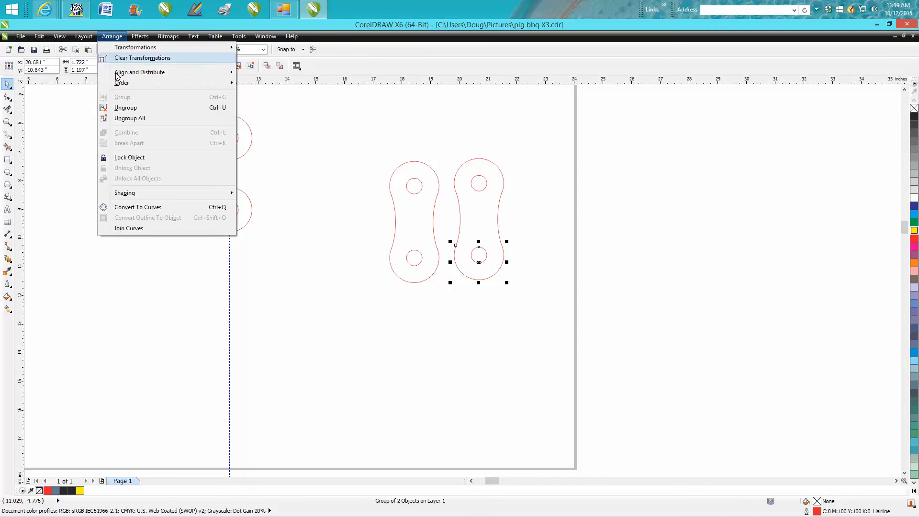
click(125, 107)
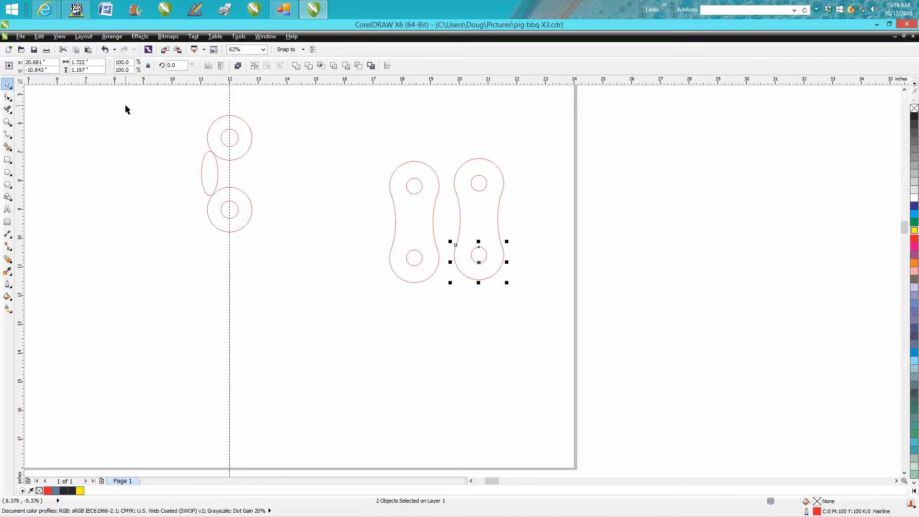
click(112, 36)
click(74, 102)
click(505, 246)
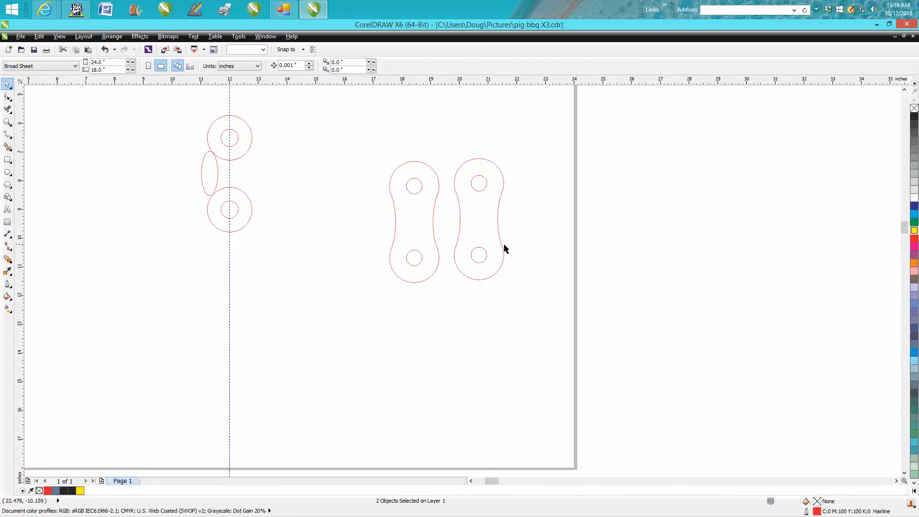
click(483, 249)
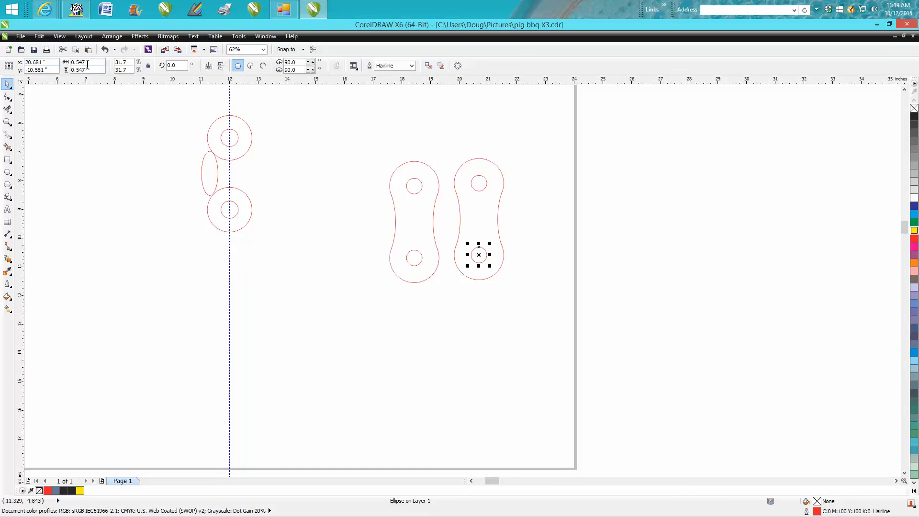
Step: Set the width and height of the copied link's lower hole to 0.55 in
drag(64, 63, 38, 56)
text(.55)
key(Return)
drag(93, 70, 50, 69)
text(.)
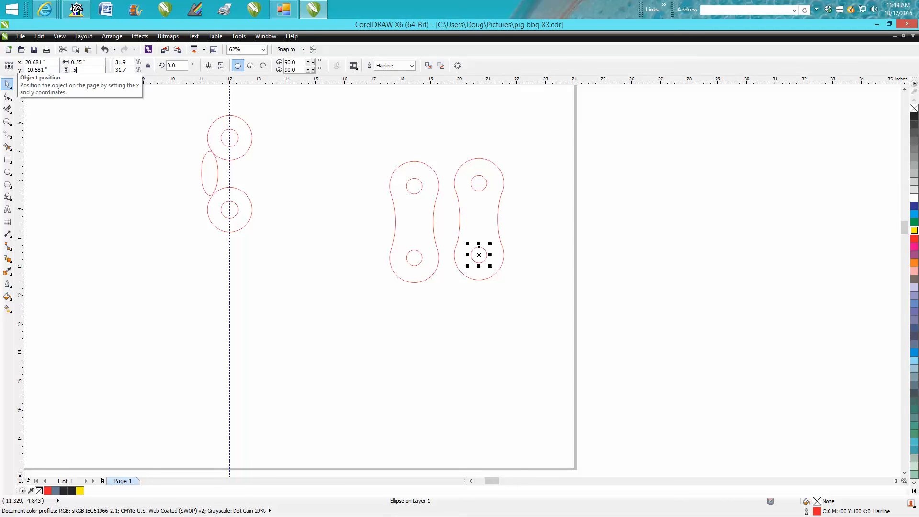
text(55)
key(Return)
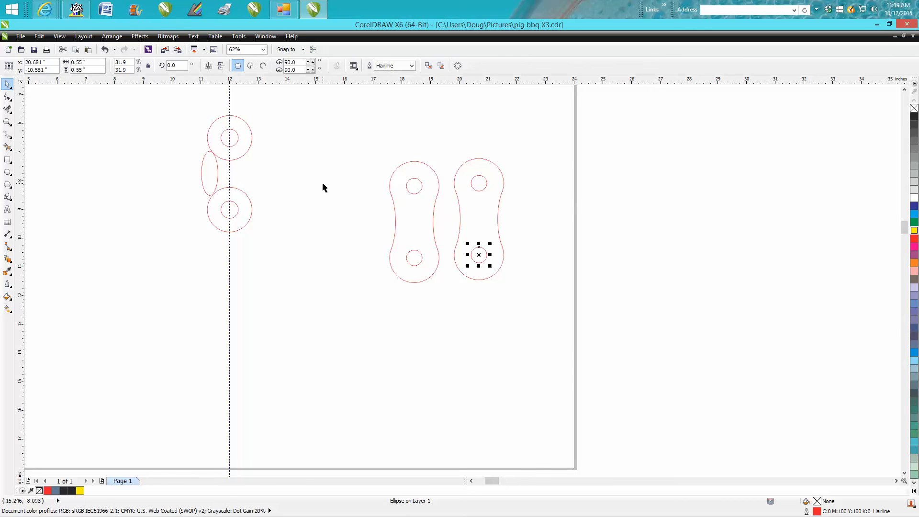
Step: Examine the dimensioned "out" and "in" link plates, then the close-up photo of the assembled wooden chain
scroll(323, 187, down, 2)
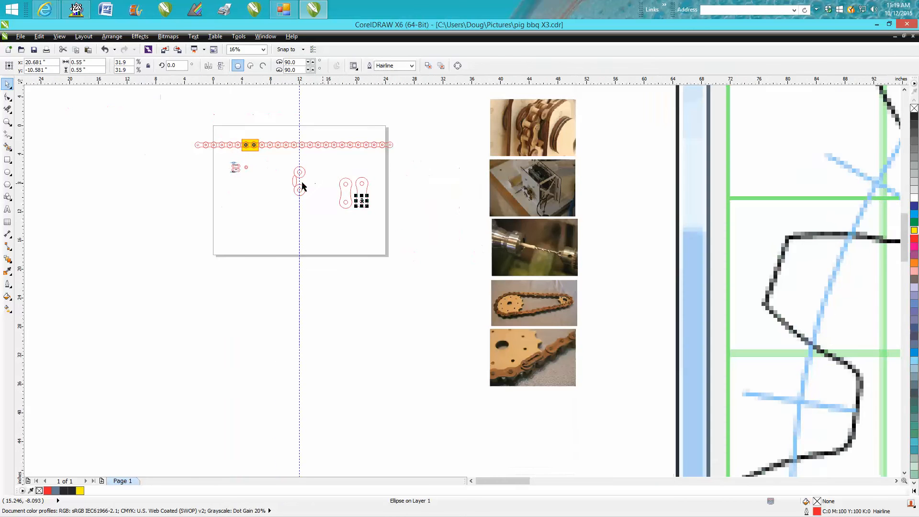
click(7, 122)
drag(230, 159, 250, 178)
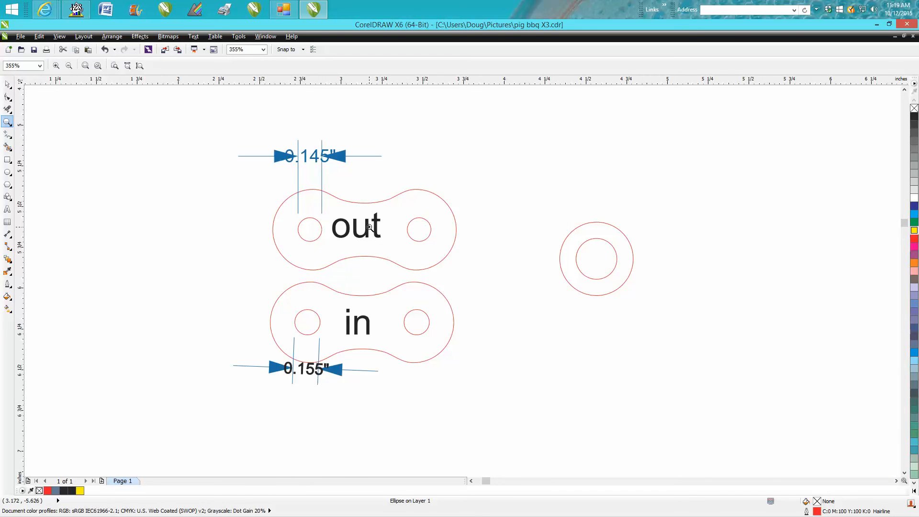
scroll(377, 232, down, 3)
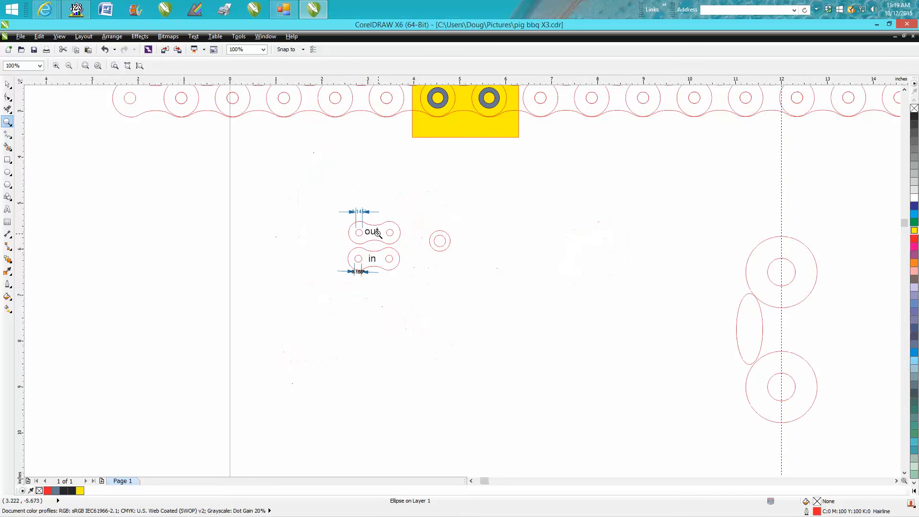
scroll(377, 233, down, 1)
drag(486, 480, 501, 481)
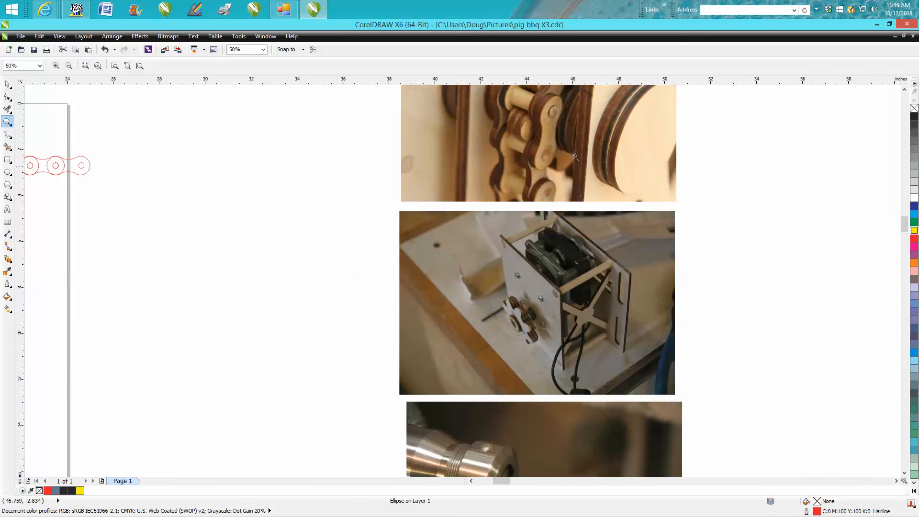
drag(534, 109, 591, 184)
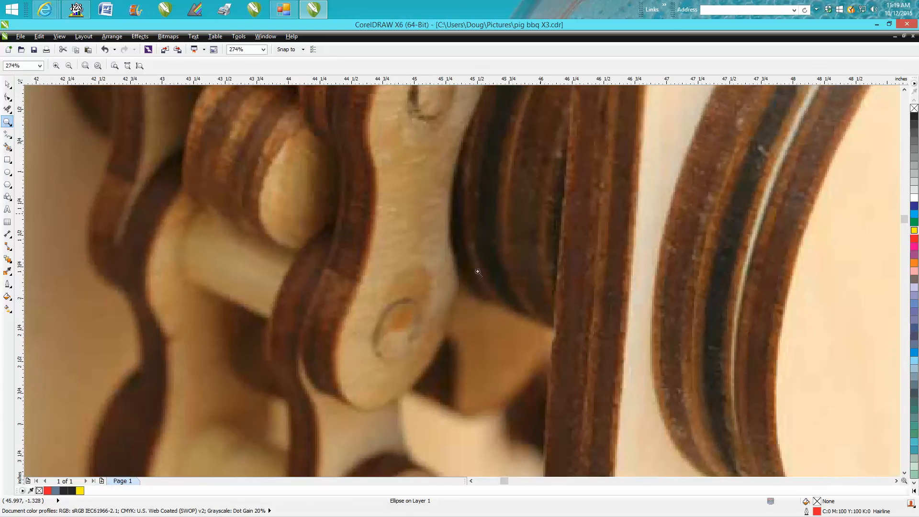
scroll(448, 297, down, 3)
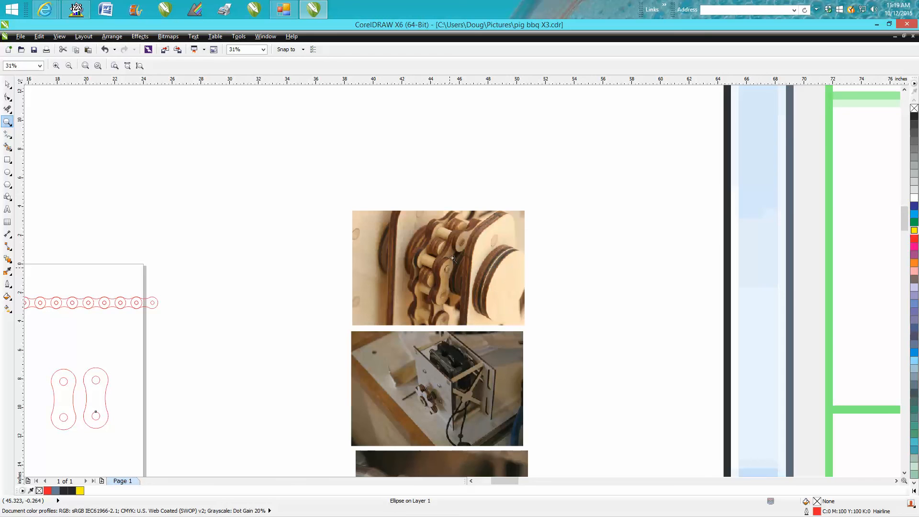
Step: Review the woodgears.ca gear template and its settings, the micromark.com cutting tool photos, and the photo of the chain on two sprockets
scroll(454, 266, down, 2)
scroll(502, 288, down, 1)
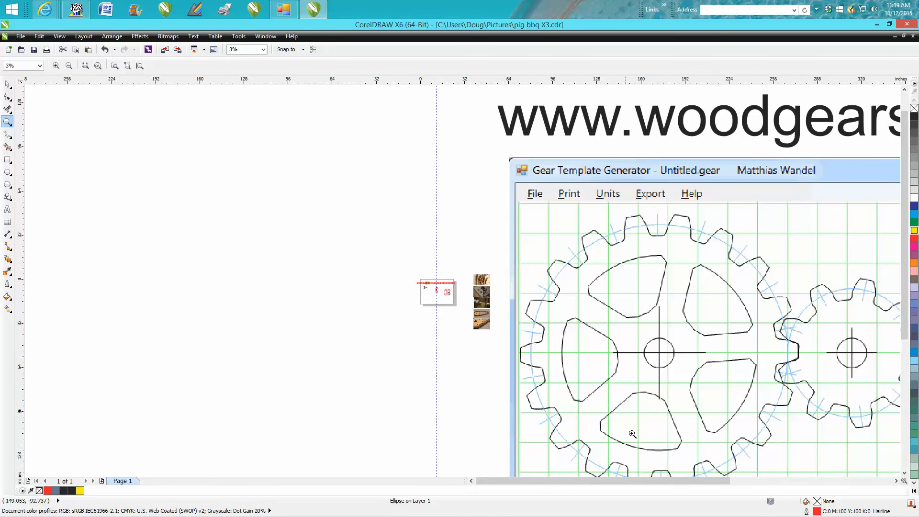
drag(672, 481, 816, 483)
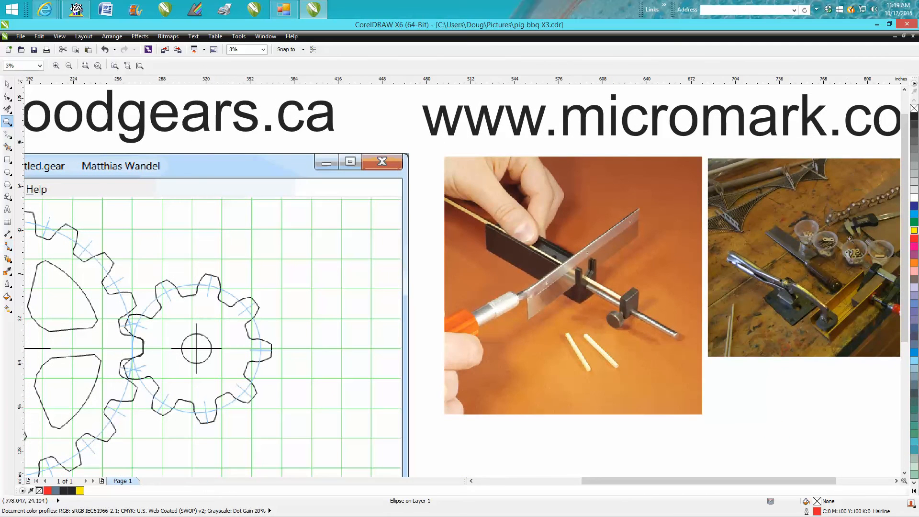
drag(906, 196, 906, 318)
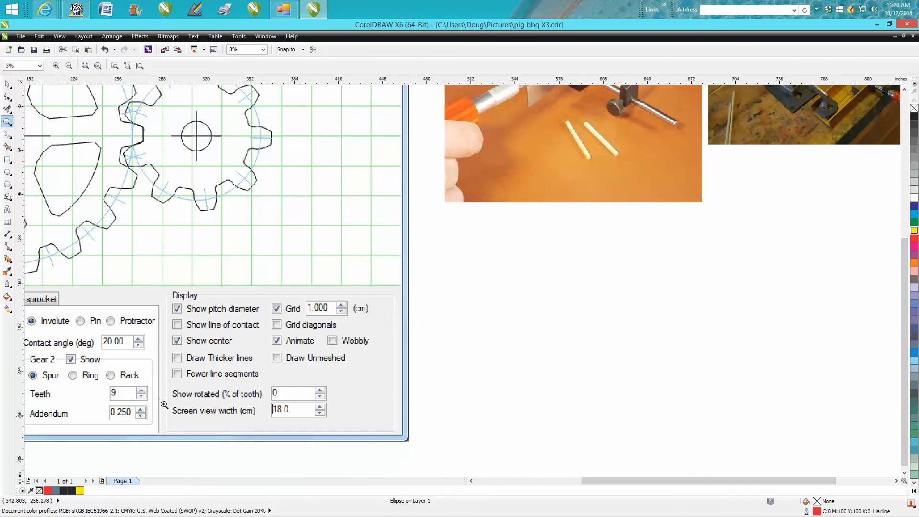
scroll(60, 197, down, 1)
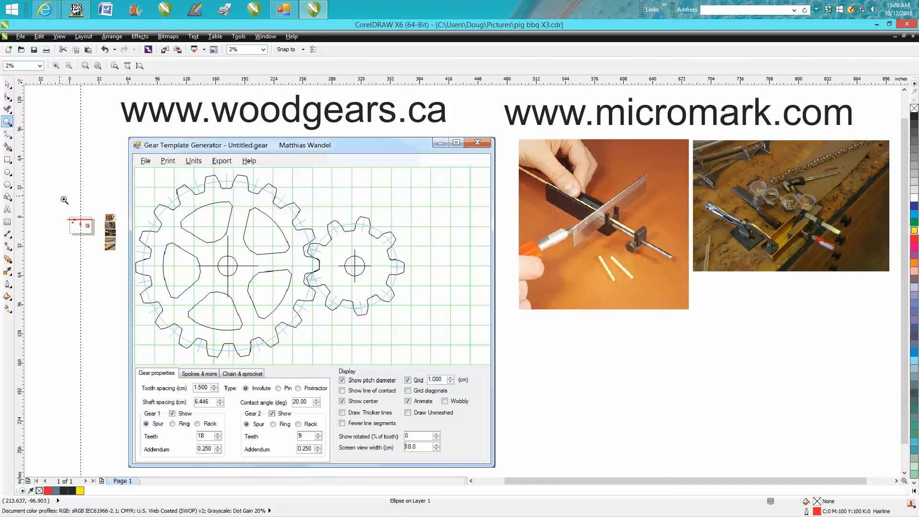
drag(98, 228, 129, 259)
drag(341, 204, 549, 310)
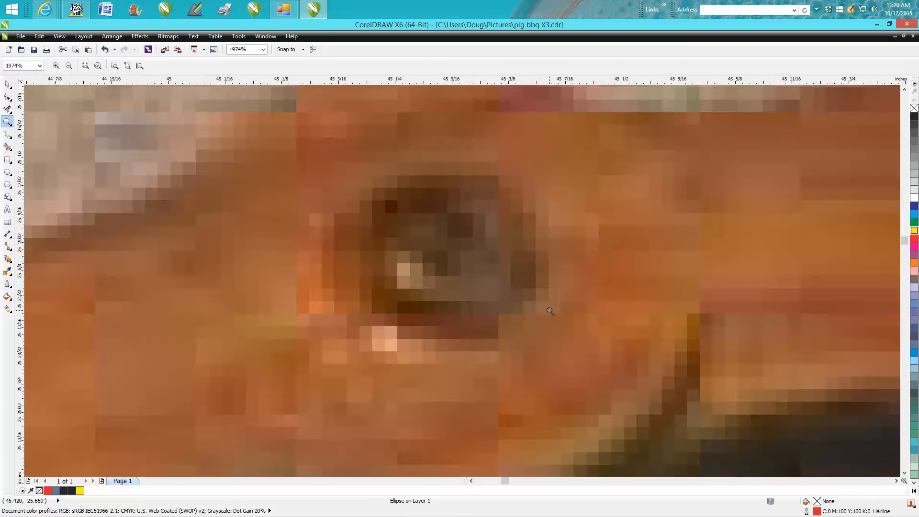
scroll(517, 321, down, 7)
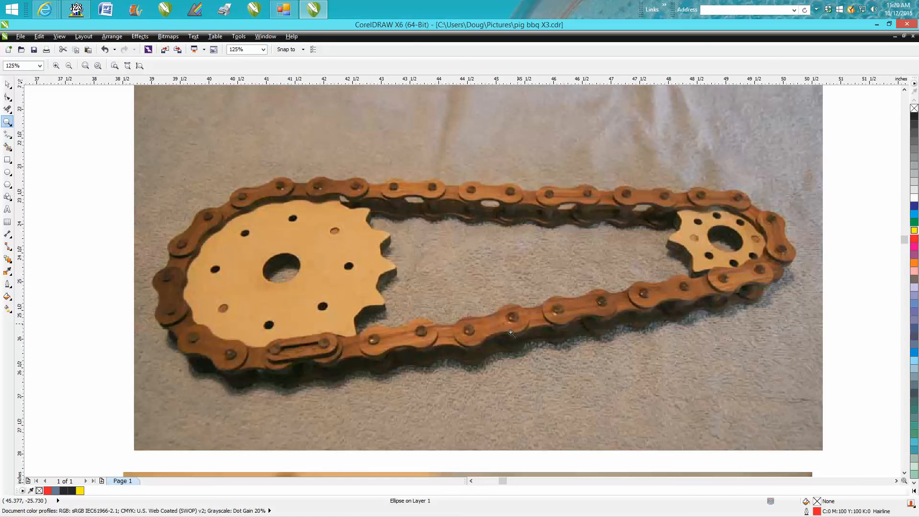